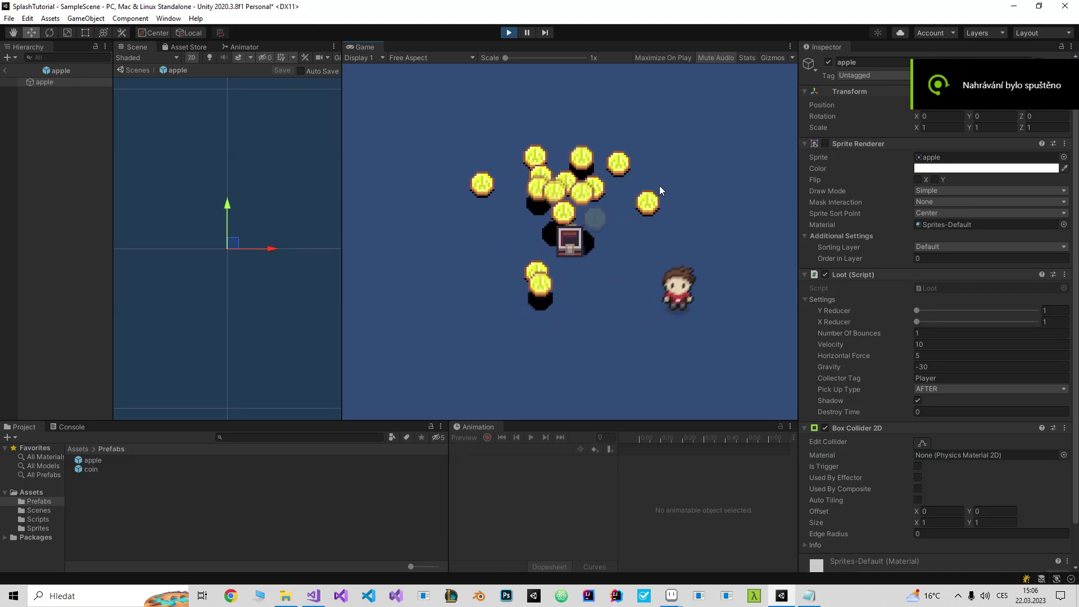
Walk the player around the chest in the running game to examine how the ejected coins bounce and get picked up
key(w)
key(a)
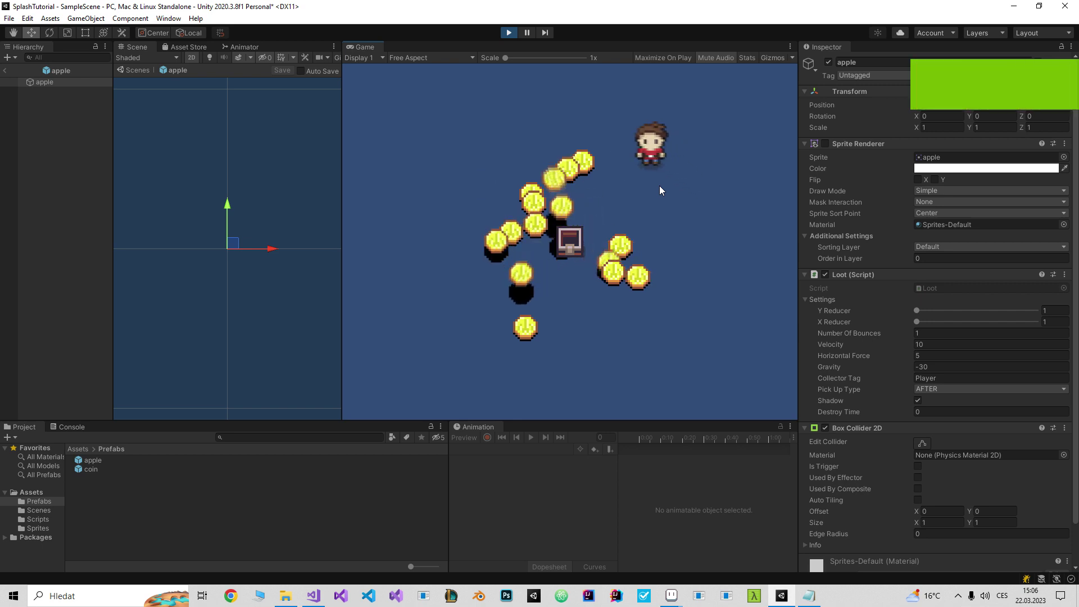
key(a)
key(s)
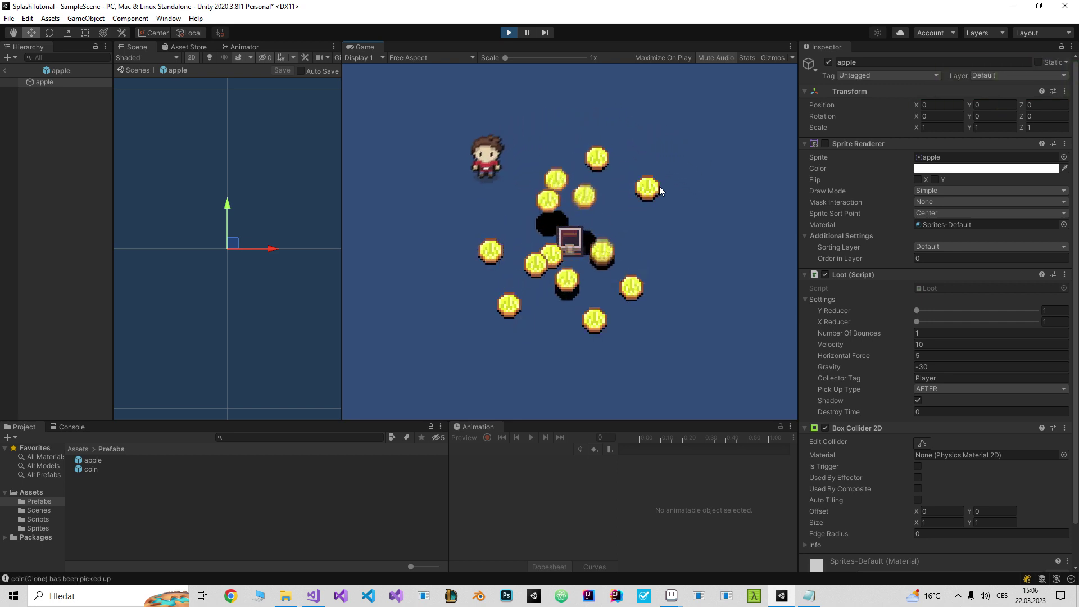
key(d)
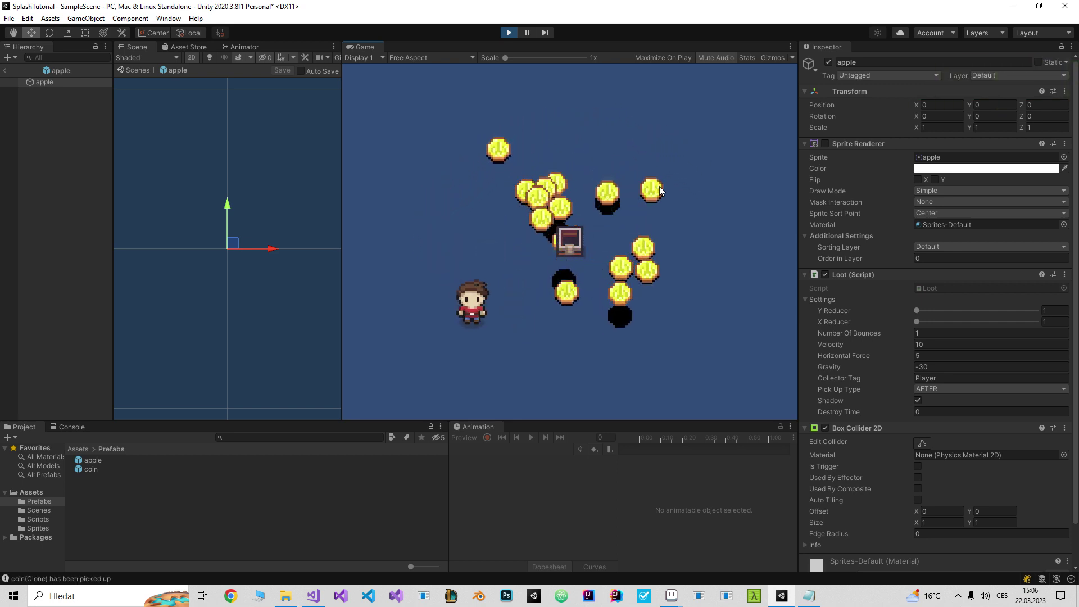
key(a)
key(w)
key(a)
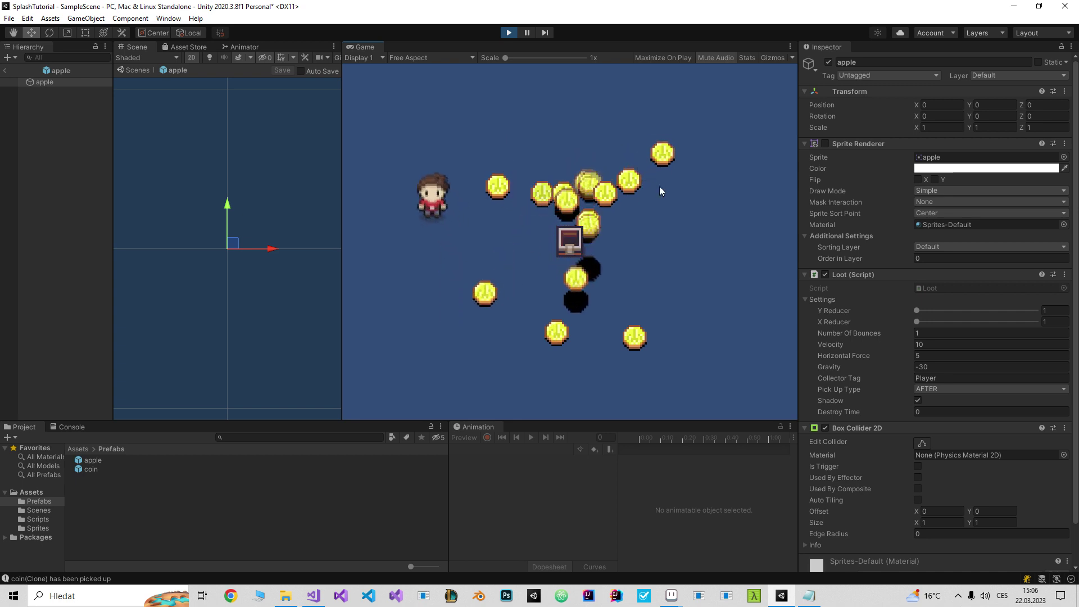
key(w)
key(d)
key(s)
key(a)
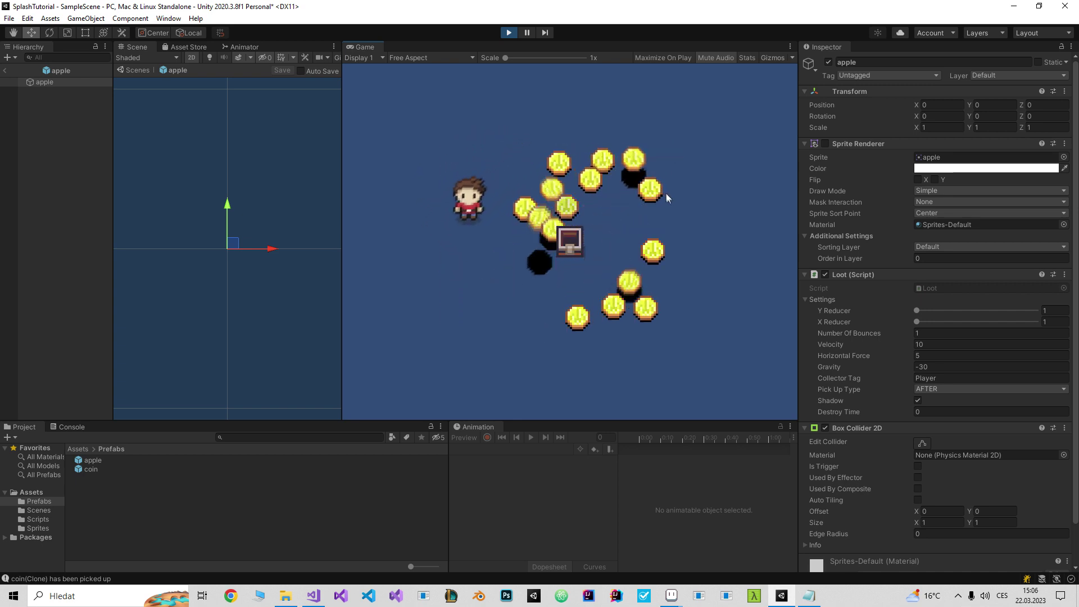
key(d)
key(a)
key(d)
key(w)
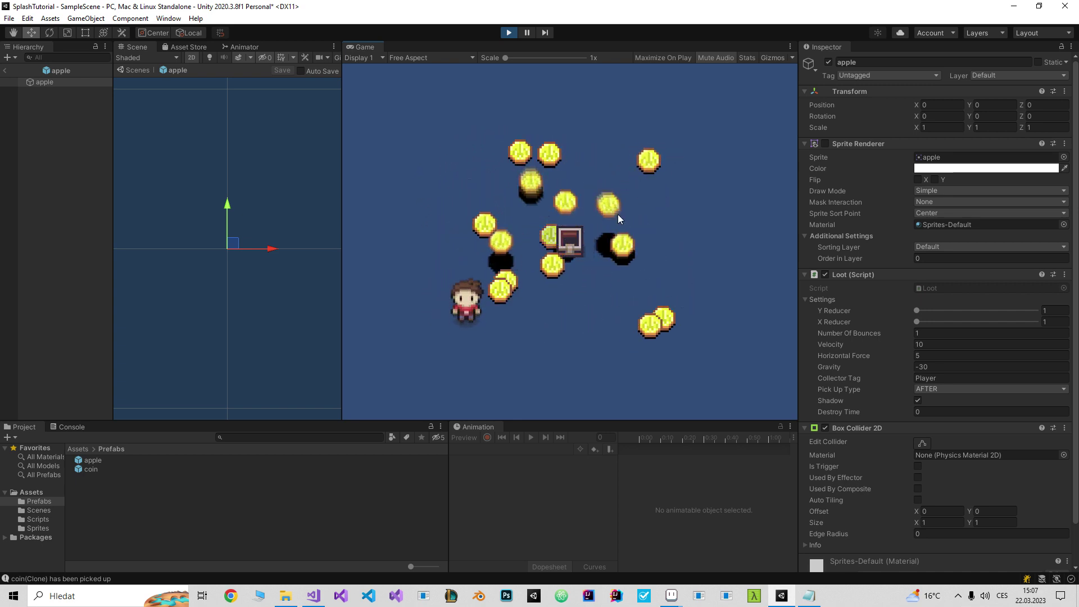
Leave the apple prefab for the main scene and deactivate the Chest object
click(5, 71)
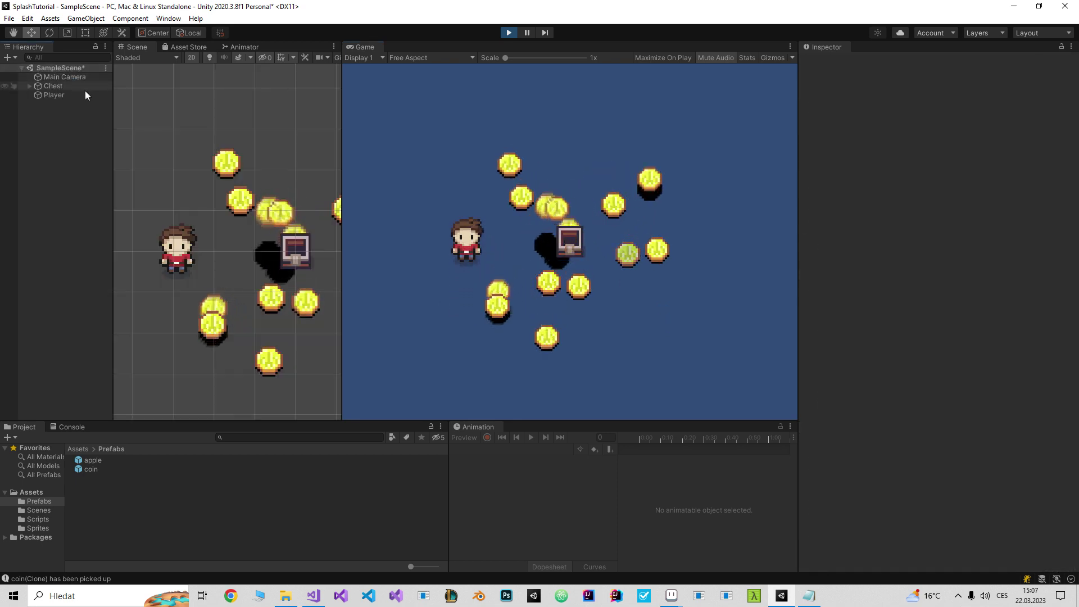
click(86, 88)
click(828, 62)
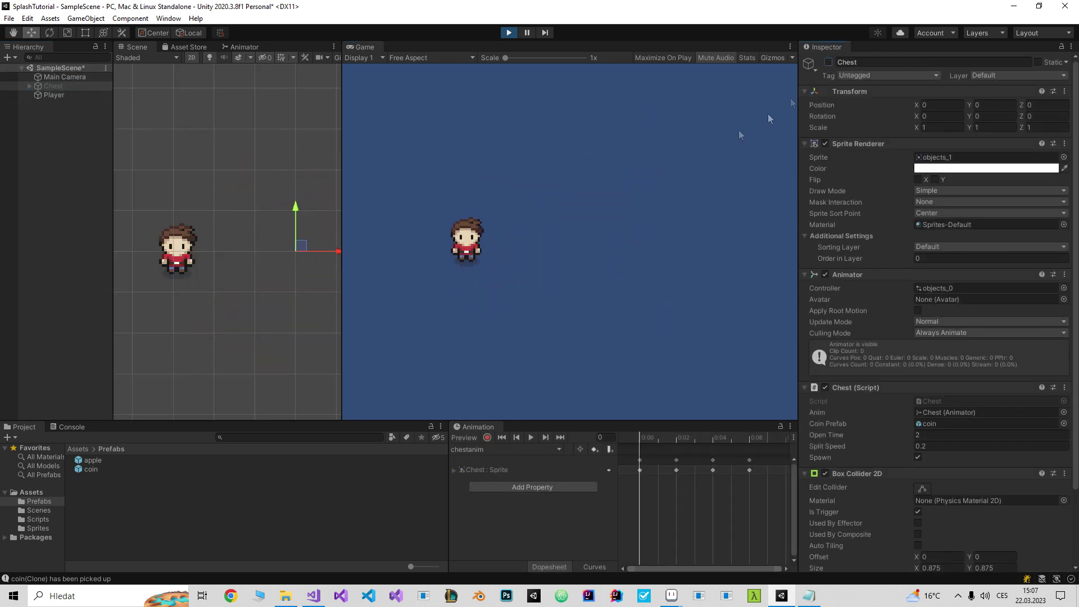
Inspect the Player object and spawn several apples while walking the character around the running game
key(d)
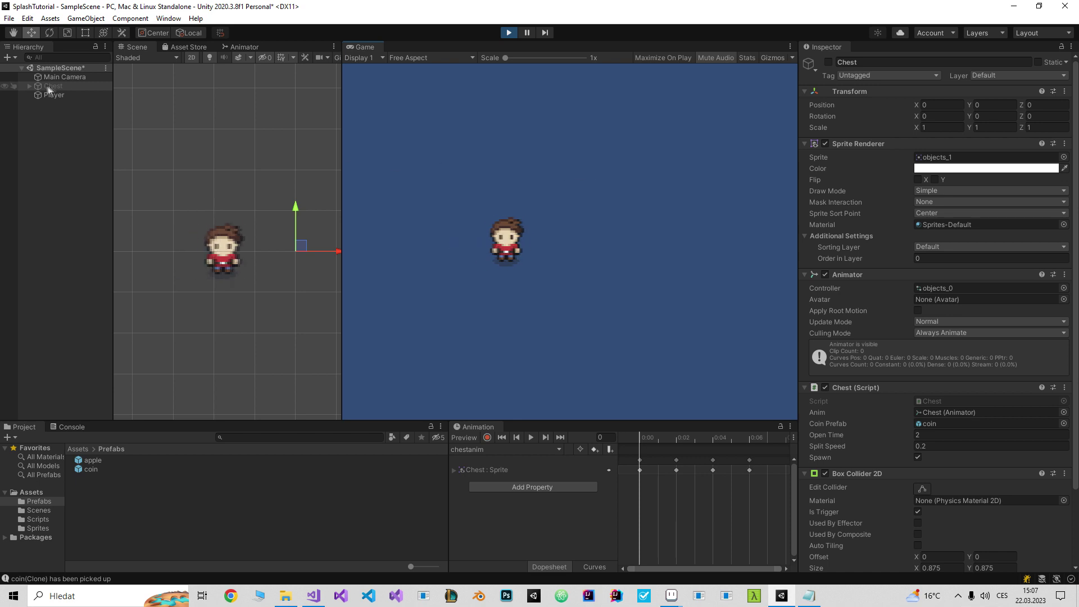
key(s)
click(66, 95)
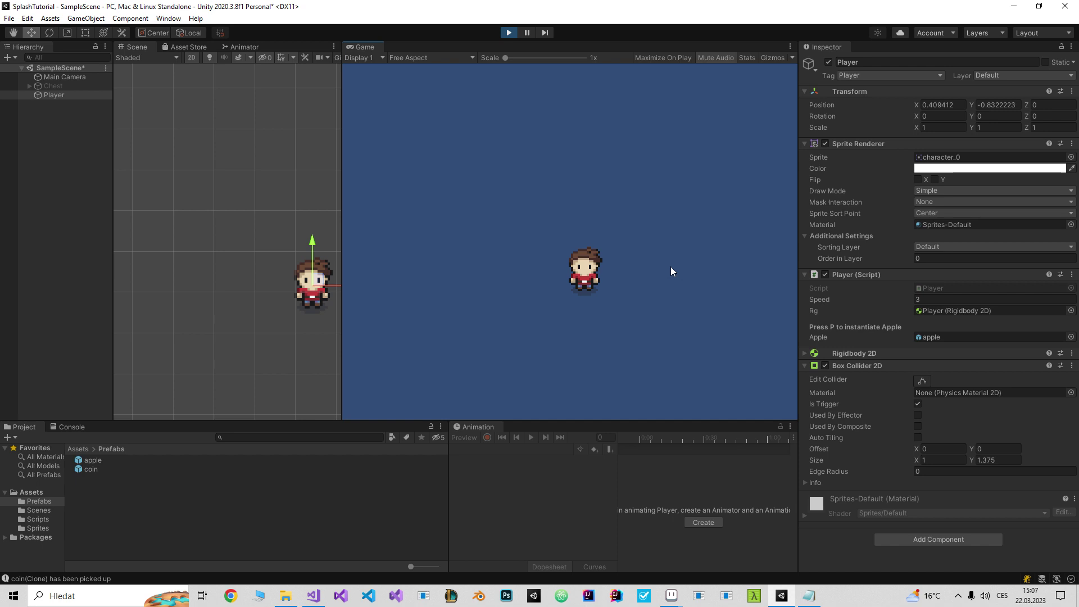
key(p)
key(p)
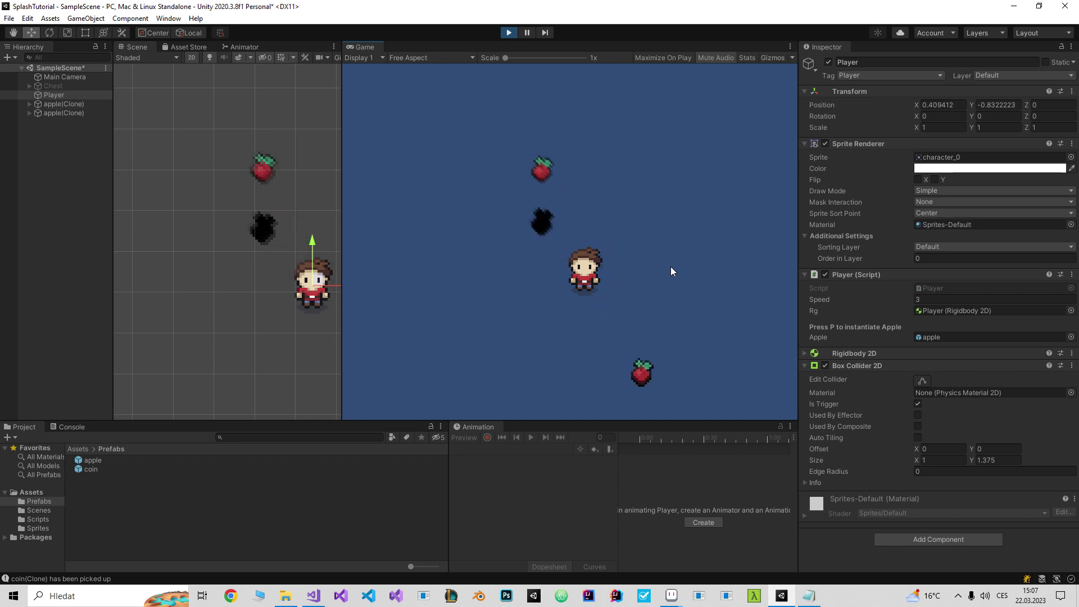
key(d)
key(w)
key(p)
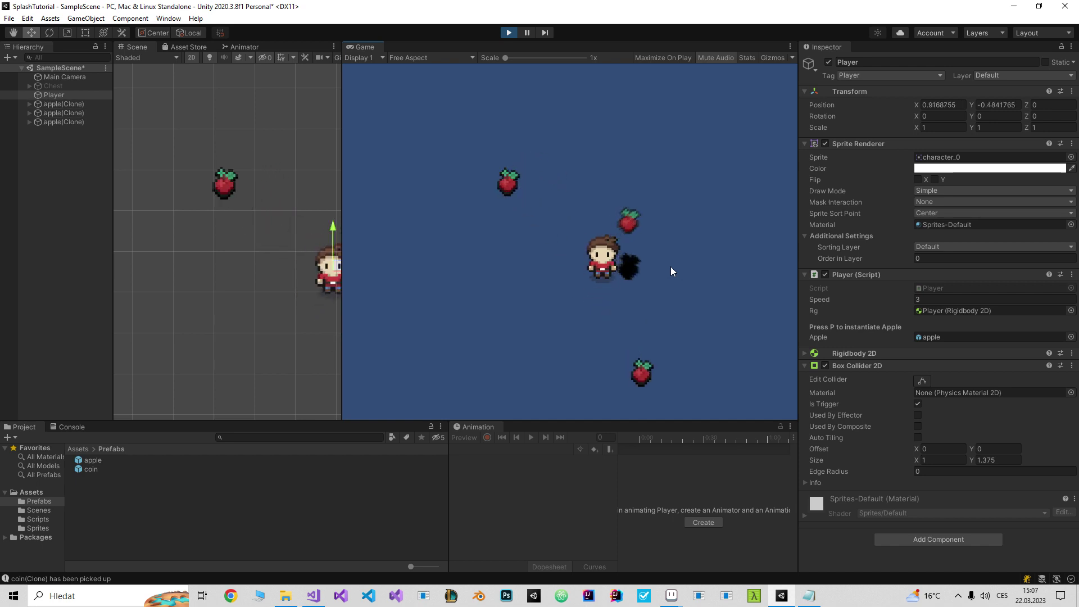
key(a)
key(s)
key(d)
key(w)
key(p)
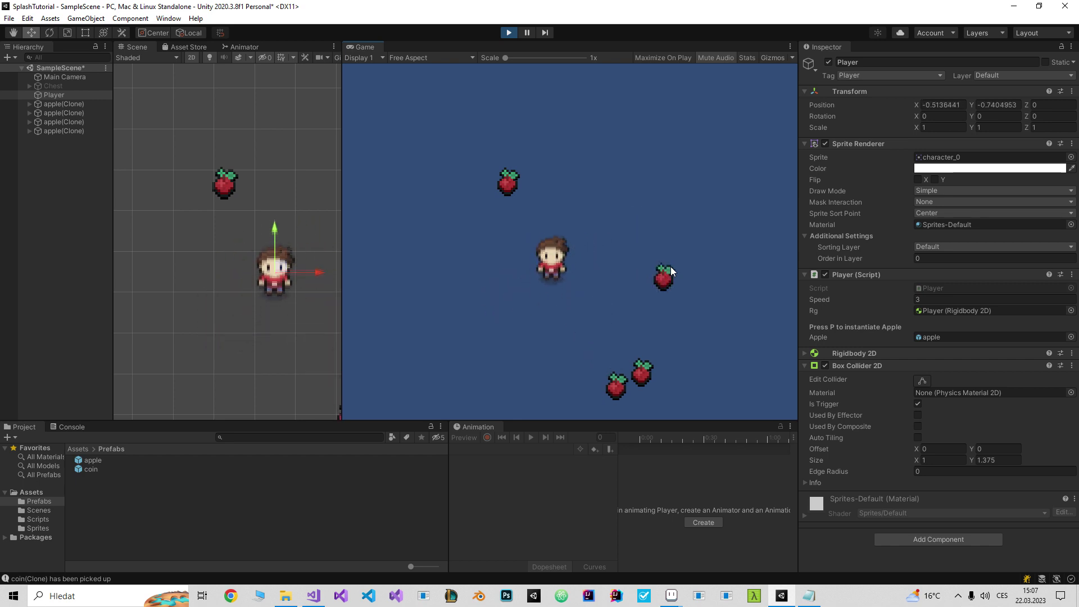
key(d)
key(w)
Open the apple prefab, set the Loot script's Number Of Bounces to 3 and save the prefab
double_click(107, 459)
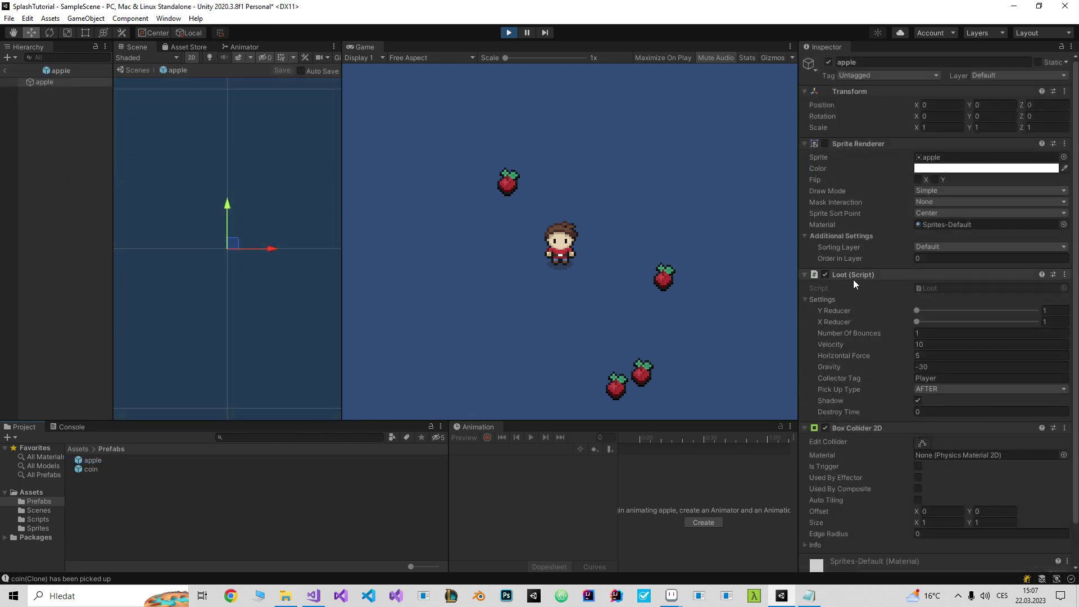
click(823, 299)
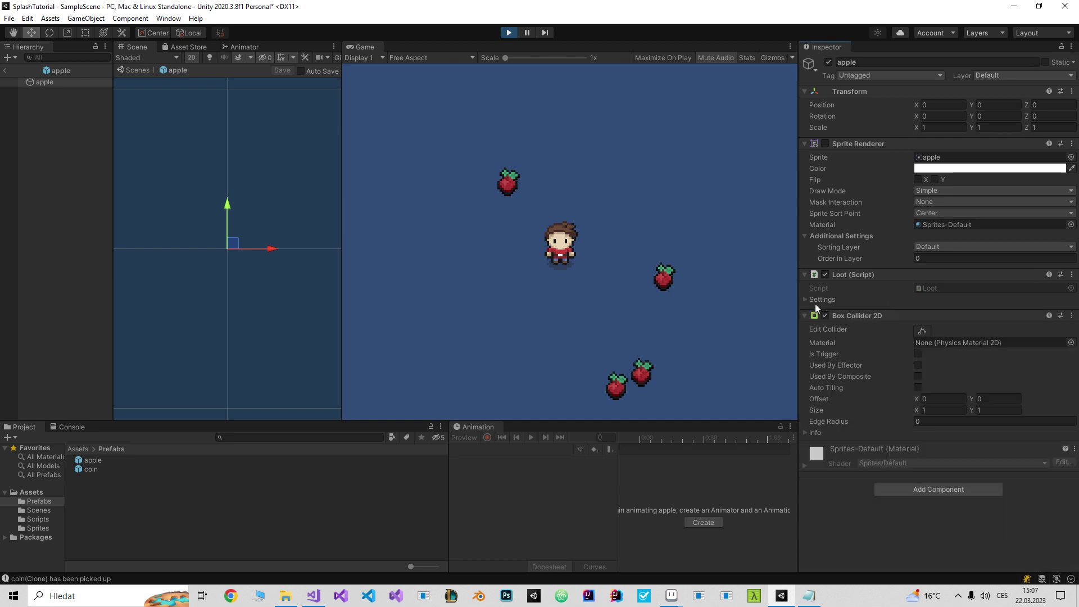
click(809, 299)
click(812, 299)
click(818, 299)
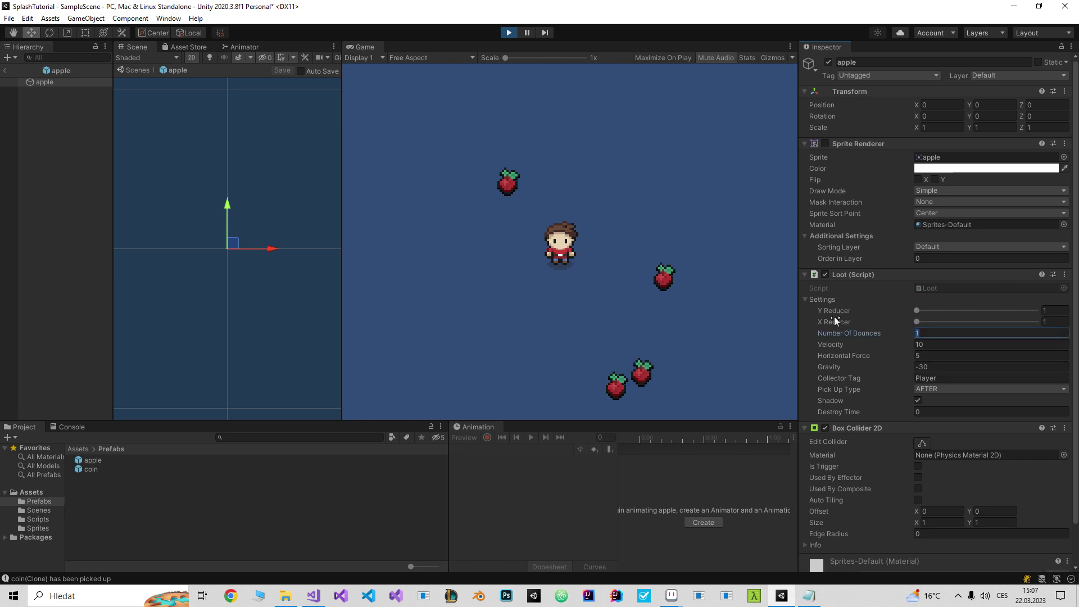
text(3)
key(ctrl+s)
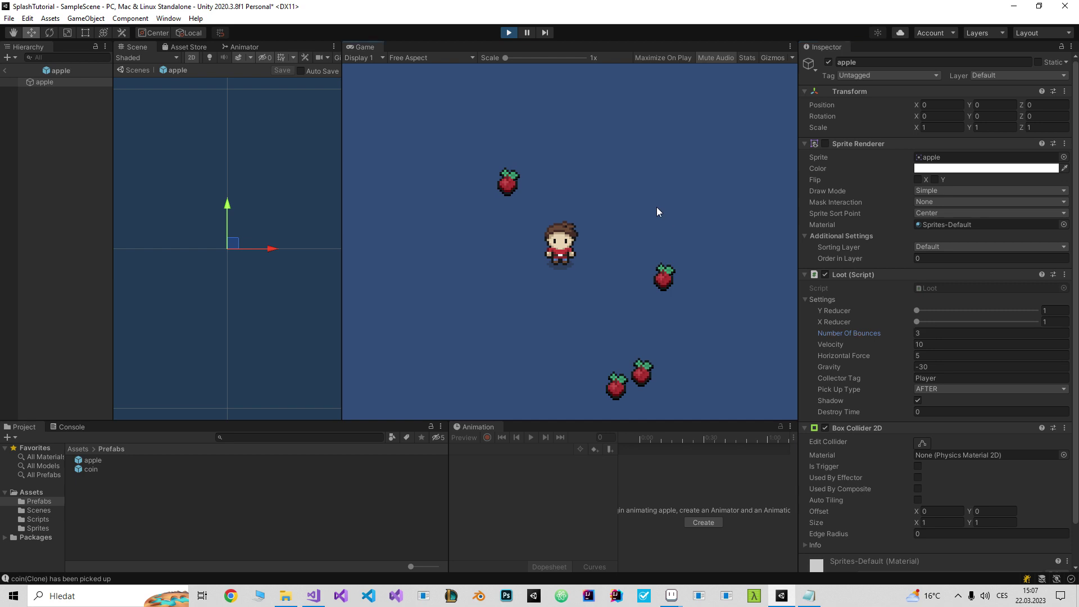
Spawn apples at different positions in the running game to examine the effect of the new bounce count
key(a)
key(space)
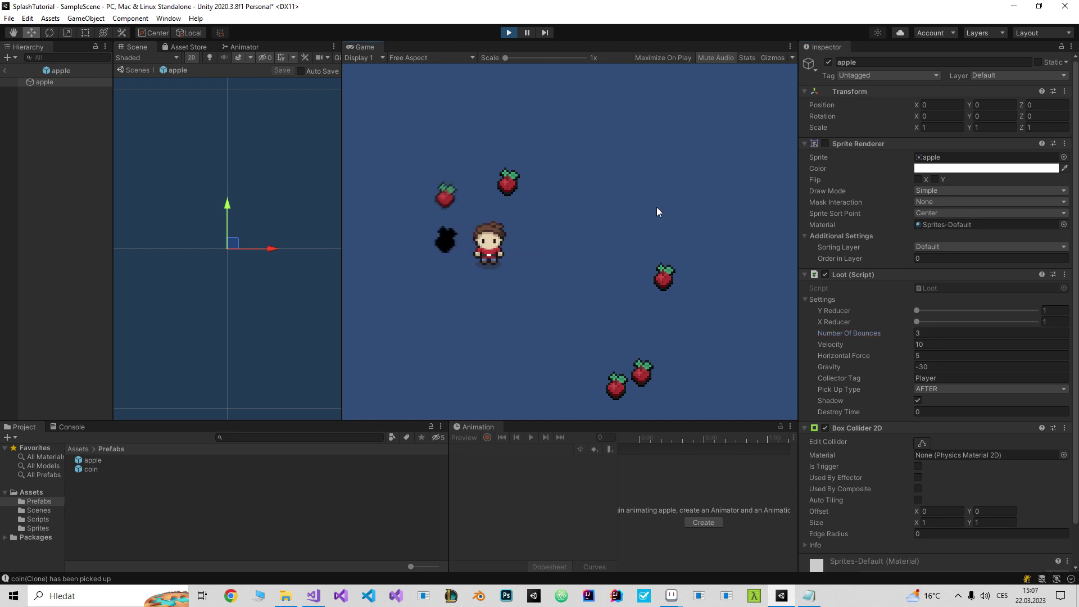
key(Right)
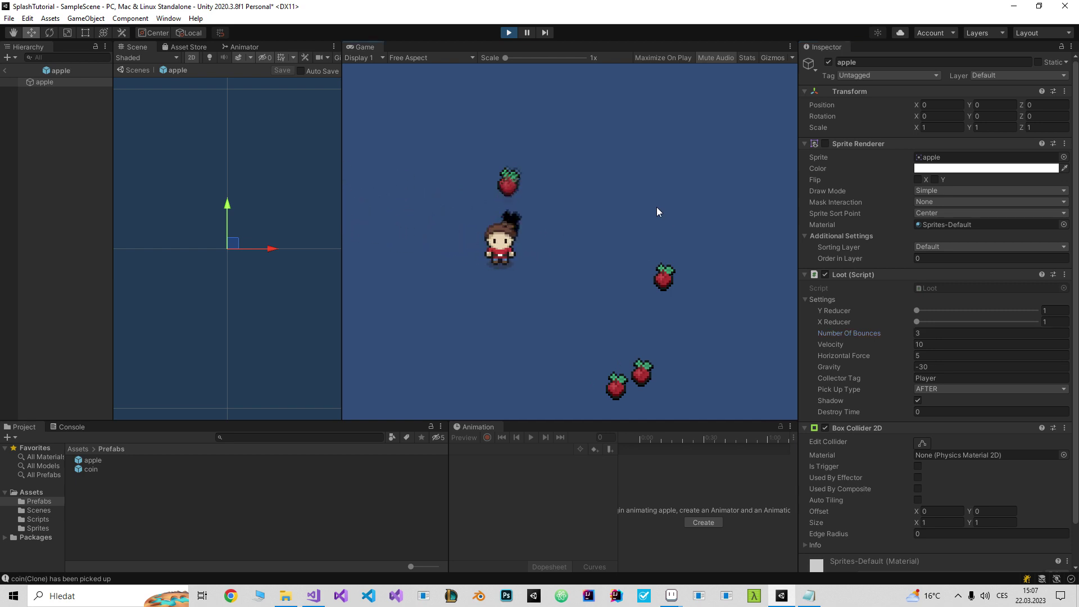
key(d)
key(s)
key(space)
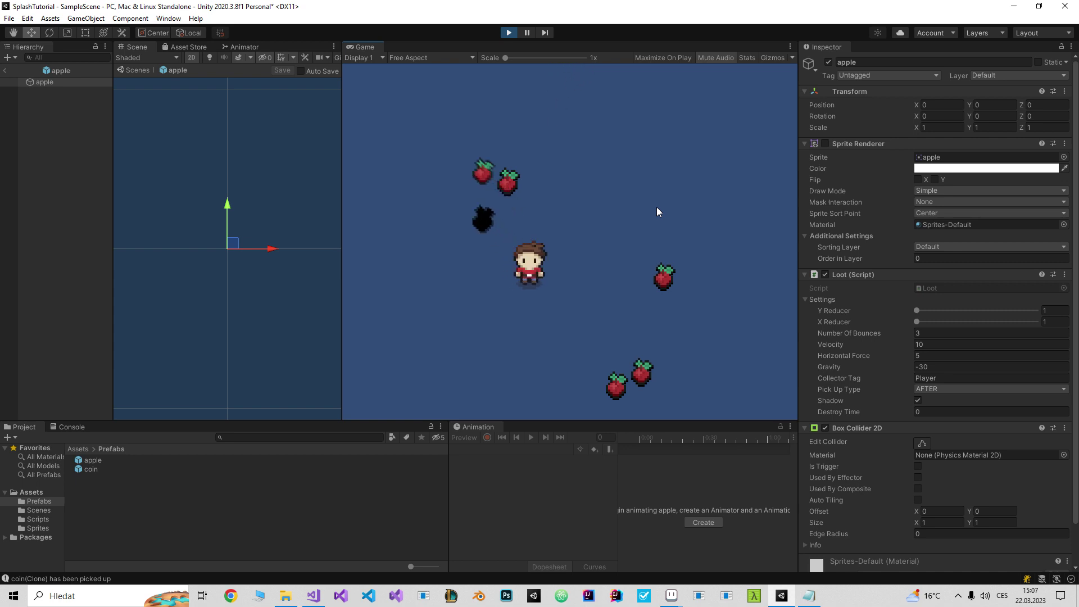
key(Down)
key(Right)
key(Left)
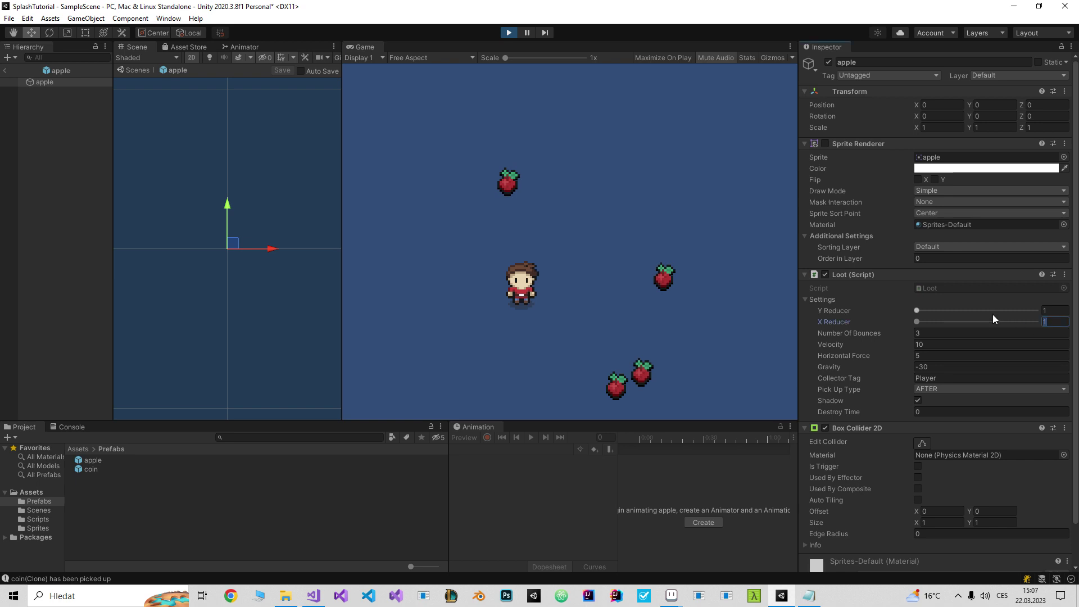
Set the Loot script's Y Reducer to 1.5 on the apple prefab and spawn an apple in the game to test it
text(.5)
click(665, 190)
key(space)
key(a)
key(w)
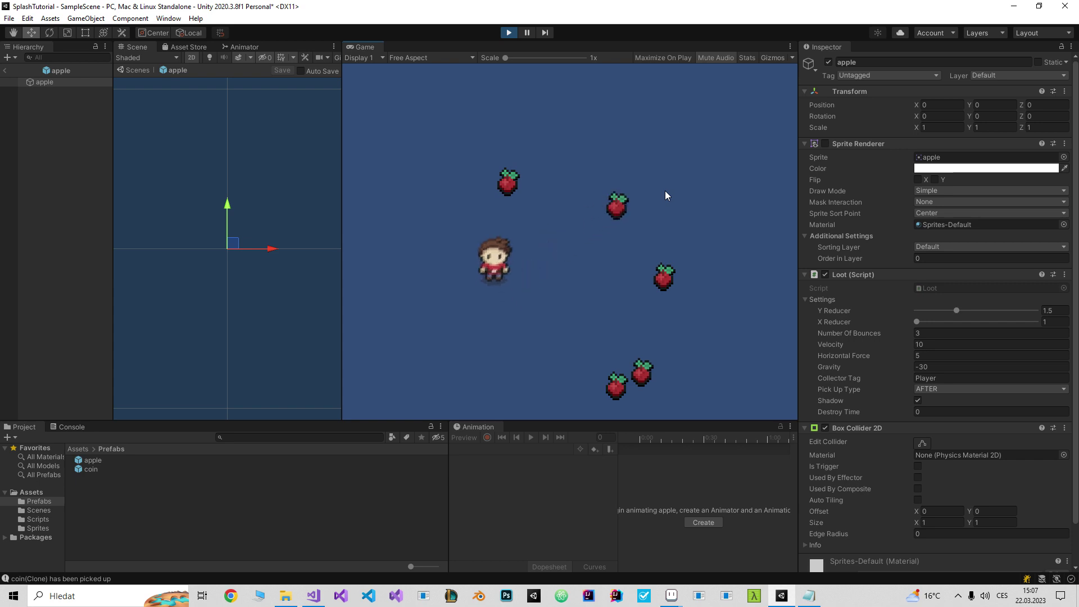
Walk the player around, picking up an apple and spawning more to examine how the bounce height decreases
key(d)
key(w)
key(d)
key(s)
key(a)
key(space)
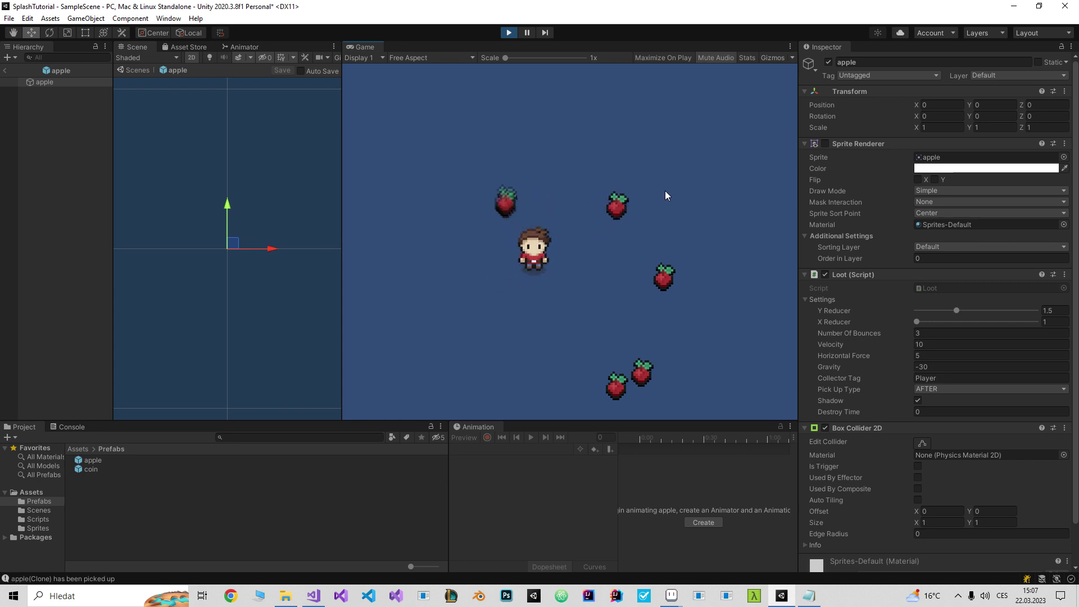
key(Left)
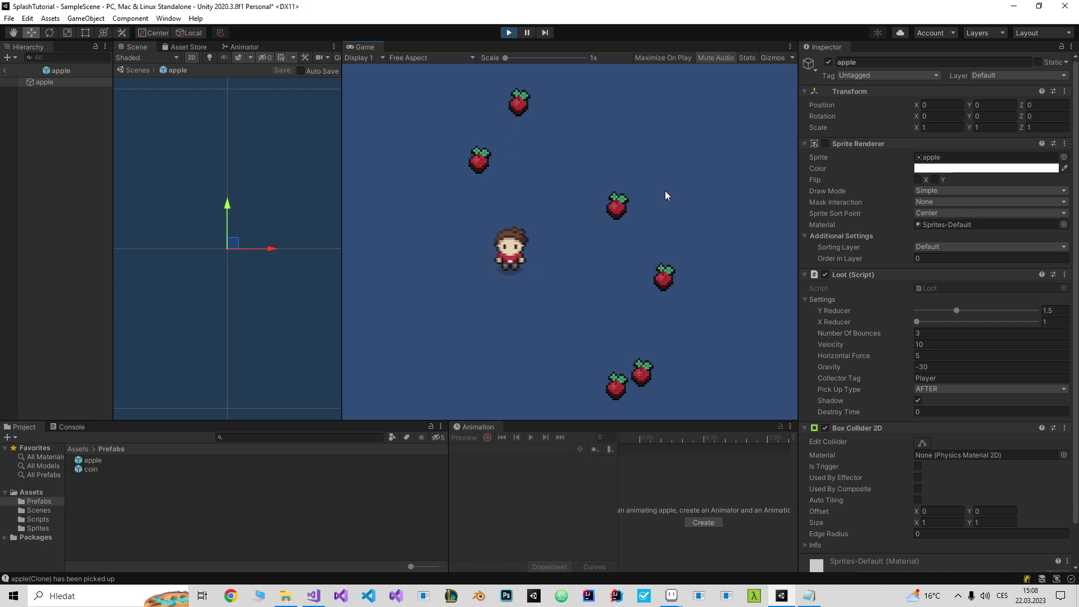
key(Down)
key(Right)
key(Left)
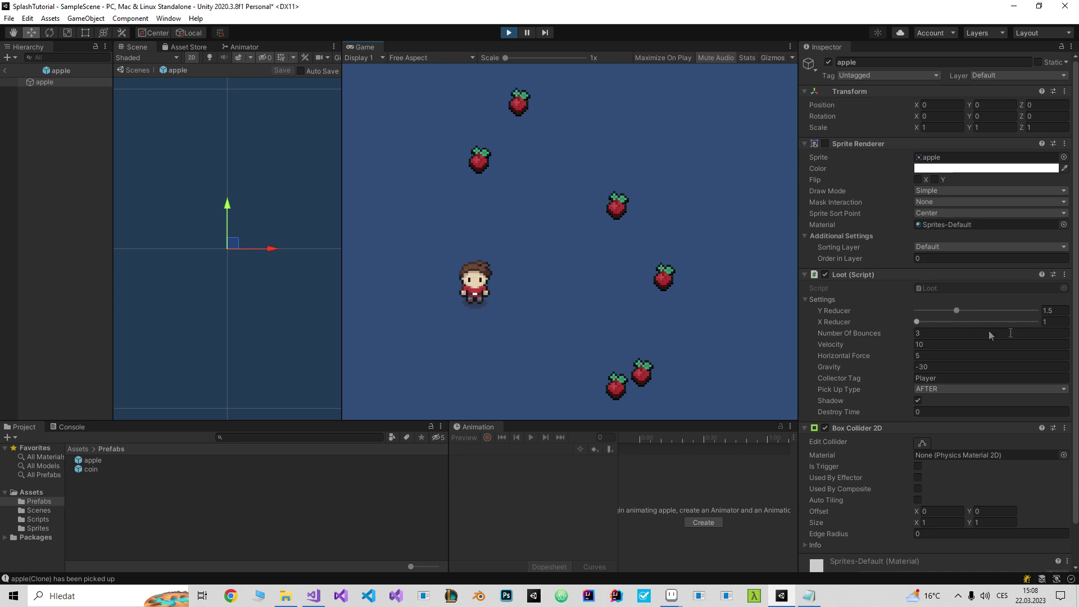
Set the Loot script's X Reducer to 1.5, save the apple prefab and return to the running game
text(1.5)
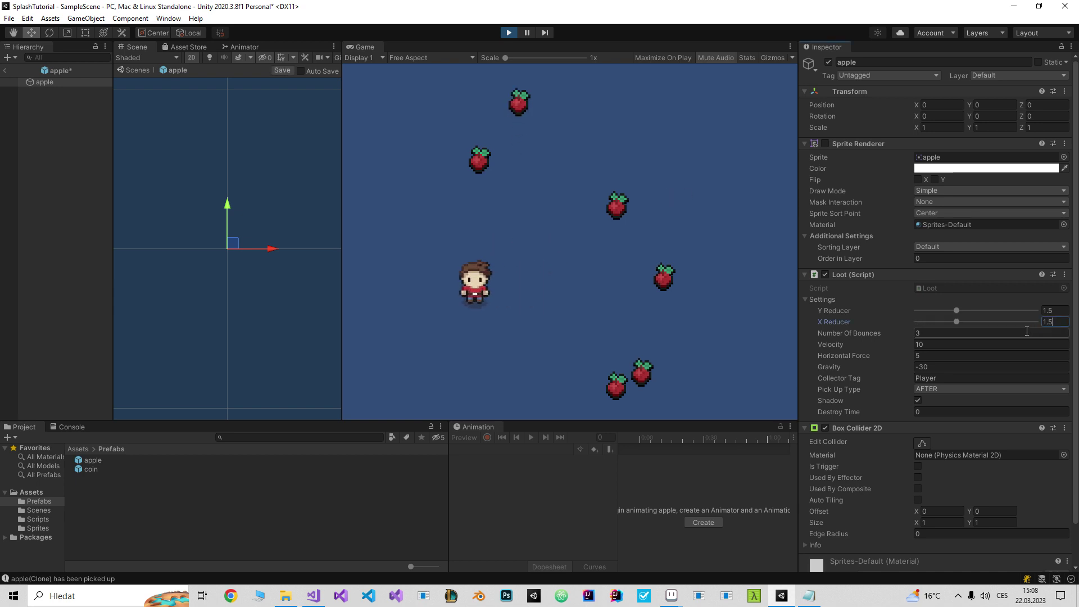
key(ctrl+s)
click(628, 206)
Spawn more apples and move the player around to examine the effect of the X Reducer on their bounces
key(Right)
key(space)
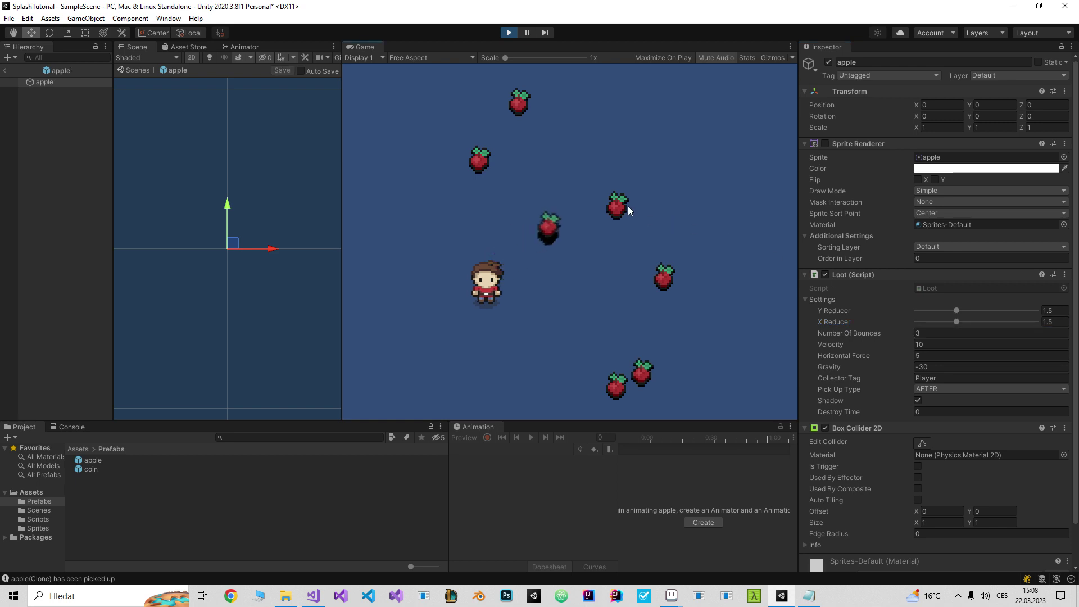
key(space)
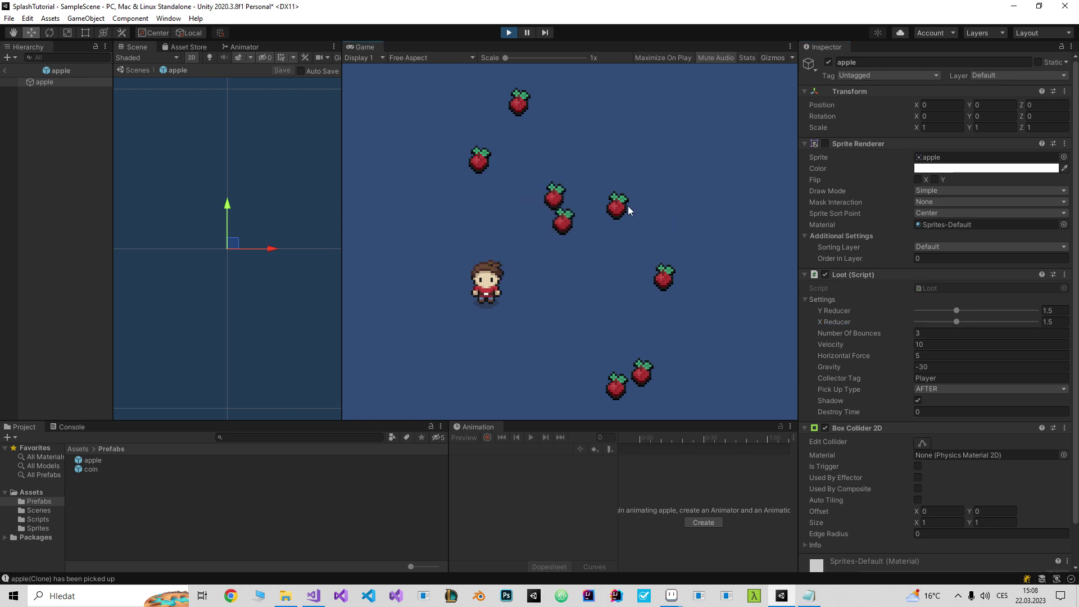
key(Right)
key(Down)
key(space)
key(Right)
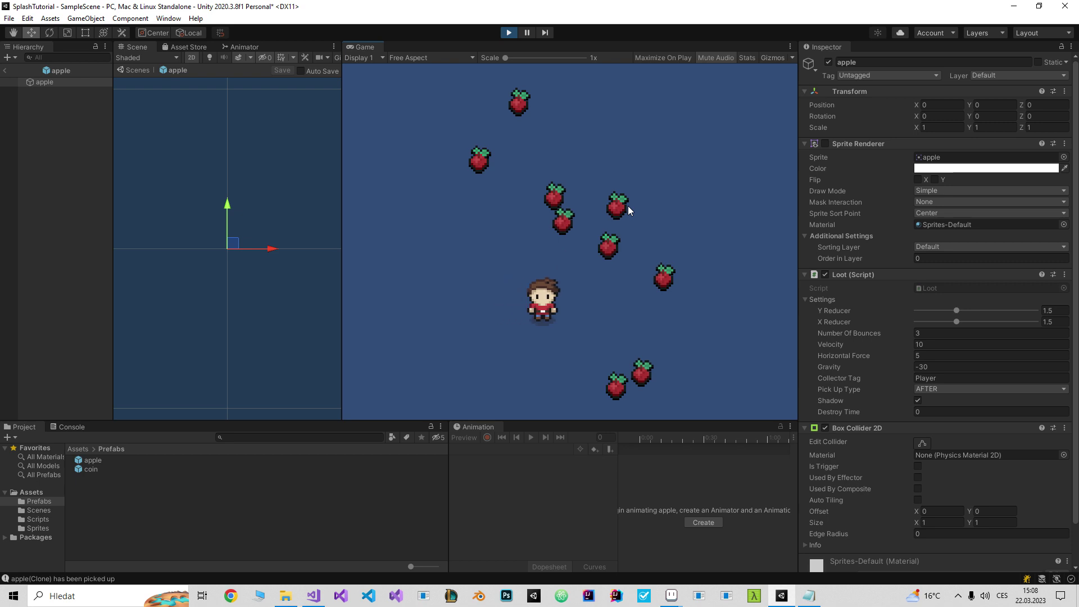
key(Left+Up)
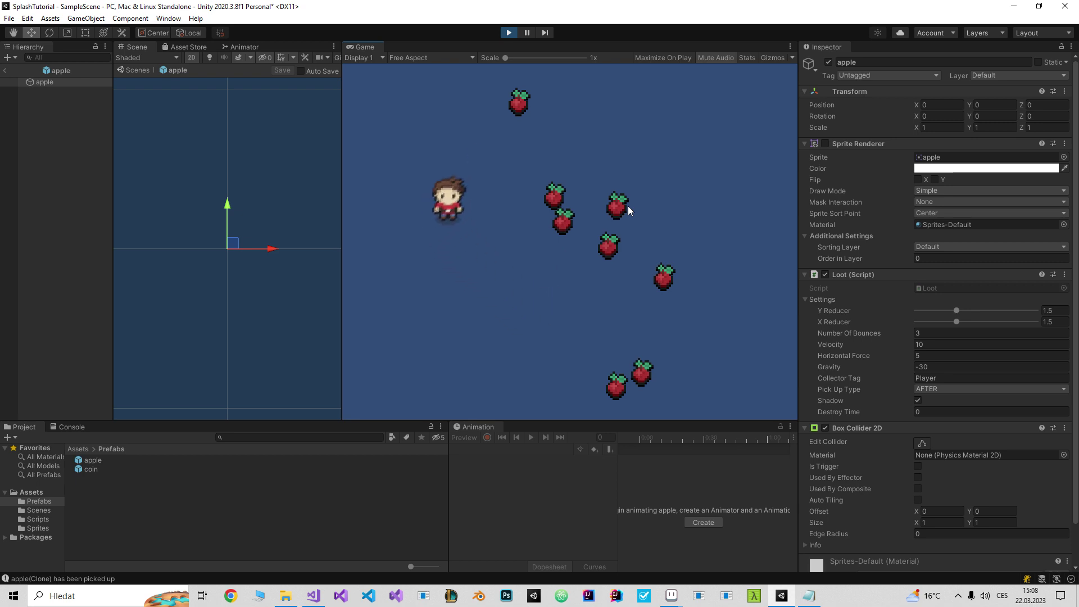
key(Right)
key(Down)
key(Up)
key(Left)
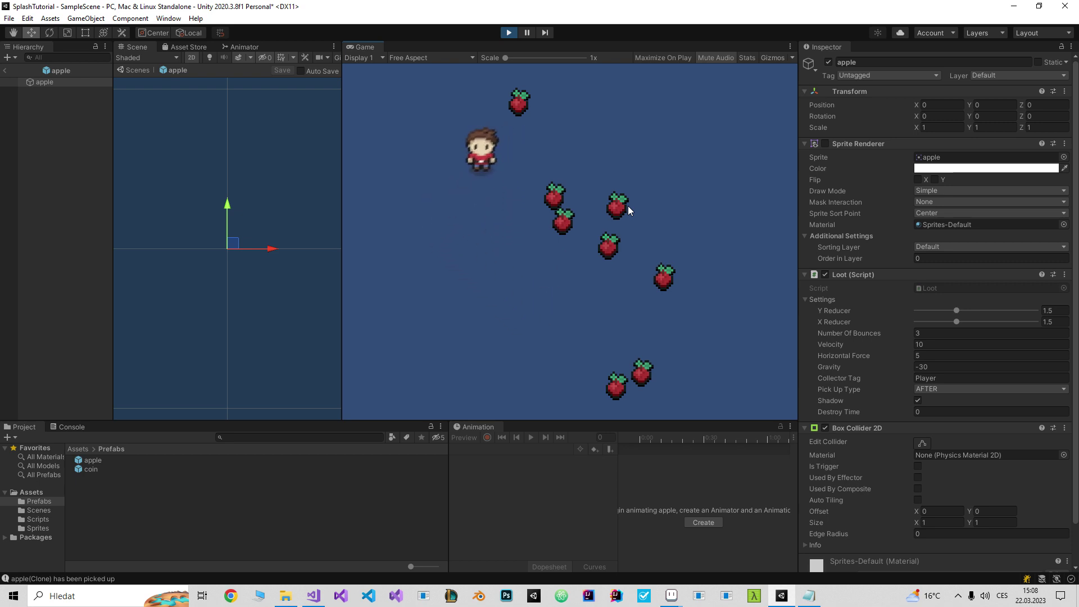
key(Down)
key(Left)
Set the Loot script's Horizontal Force to 2 on the apple prefab and return to the running game
click(926, 356)
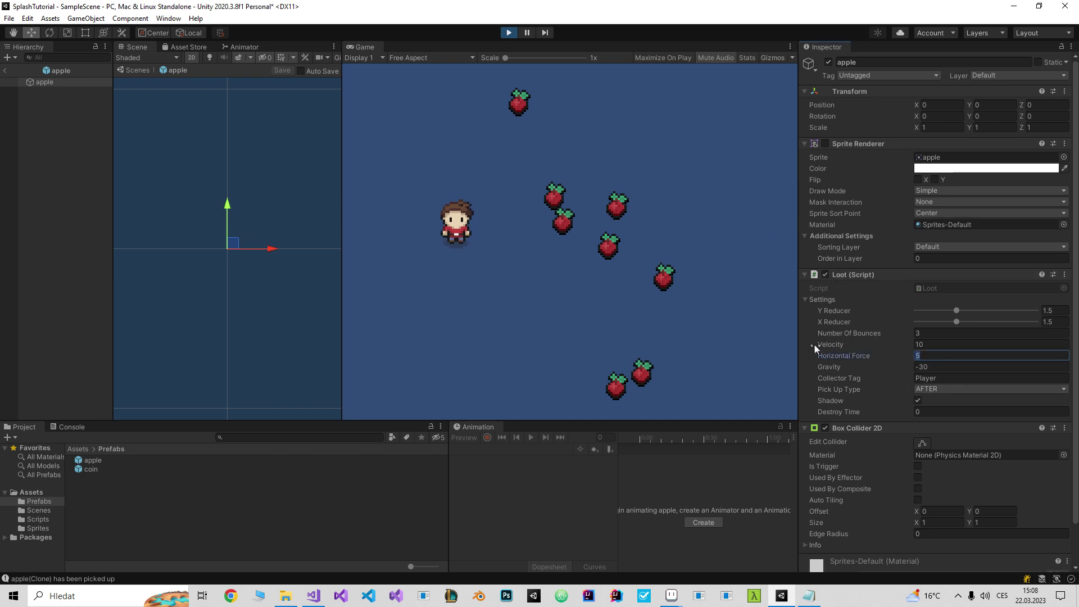
text(2)
click(484, 267)
Spawn apples around the player to examine how far they scatter with the new horizontal force
key(s)
key(d)
key(space)
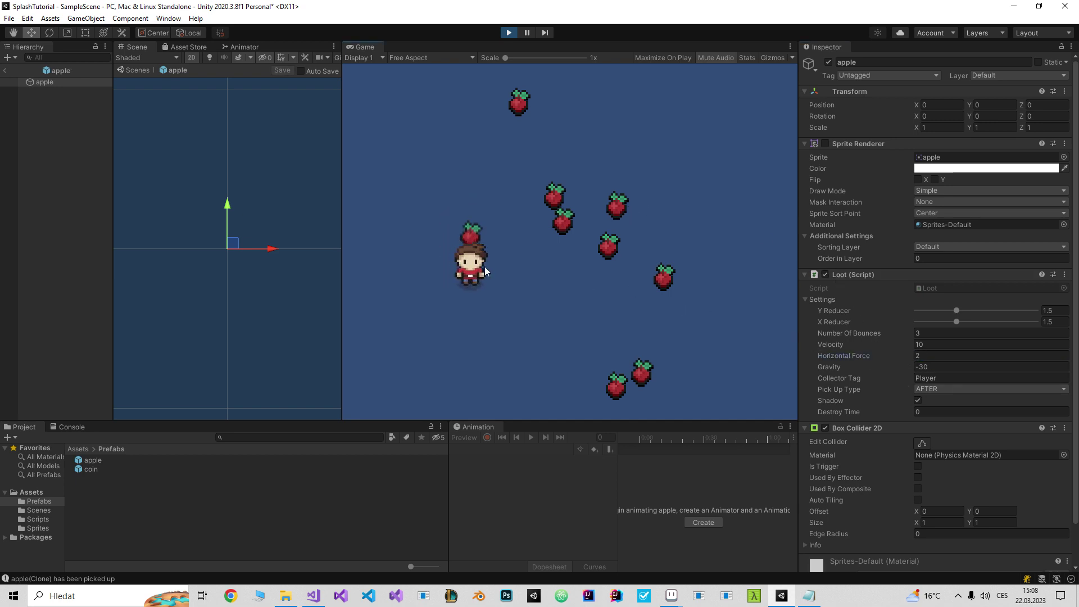
key(d)
key(space)
key(a)
key(space)
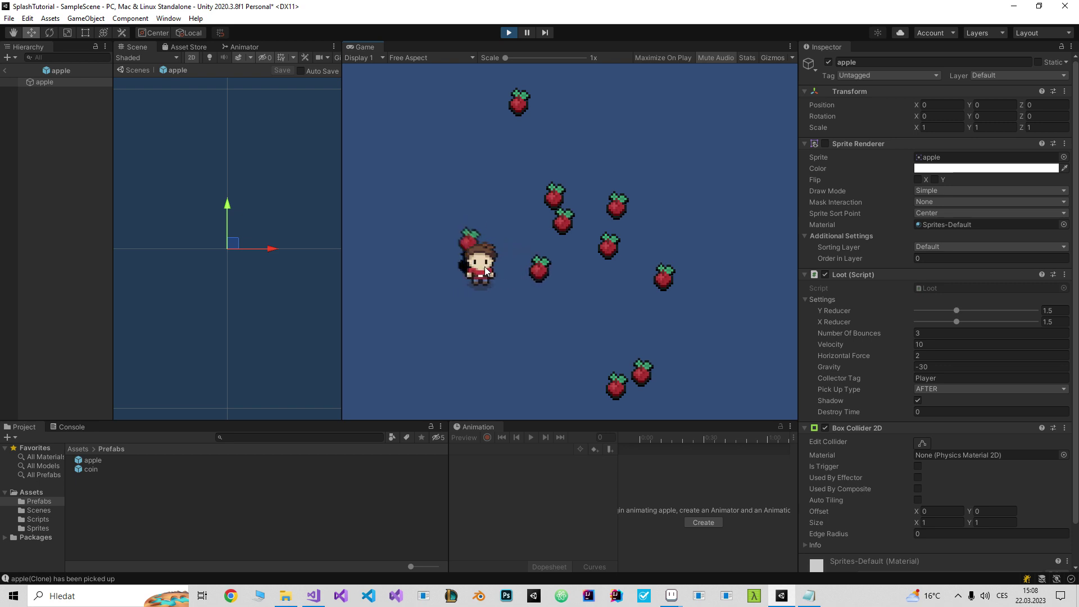
key(w)
key(d)
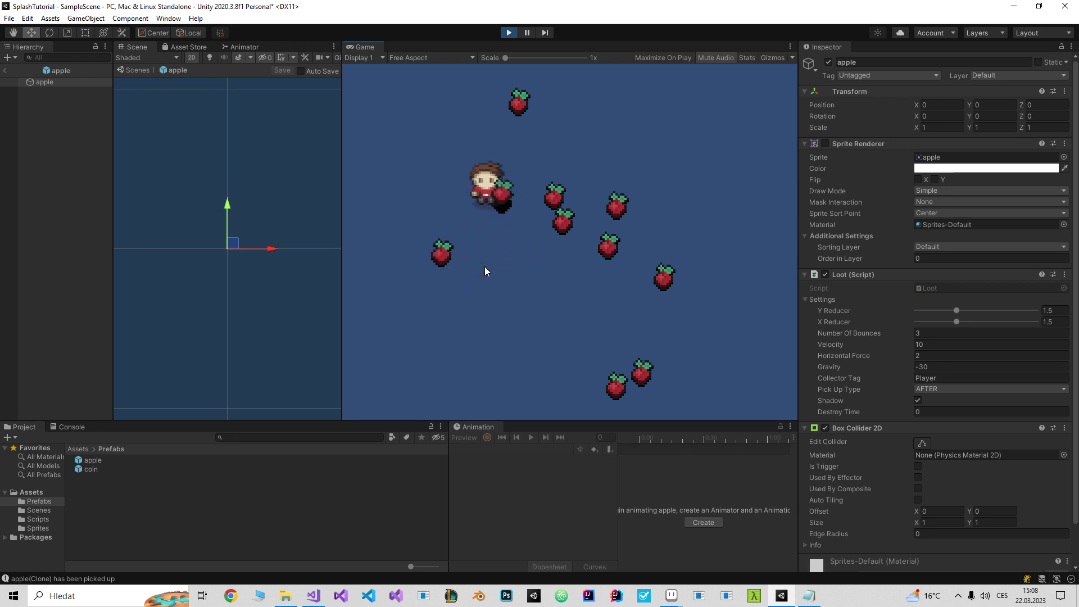
Move the player away from the apples, set the Loot script's Velocity to 15 and return to the running game
key(Left)
key(Down)
key(Left)
click(840, 343)
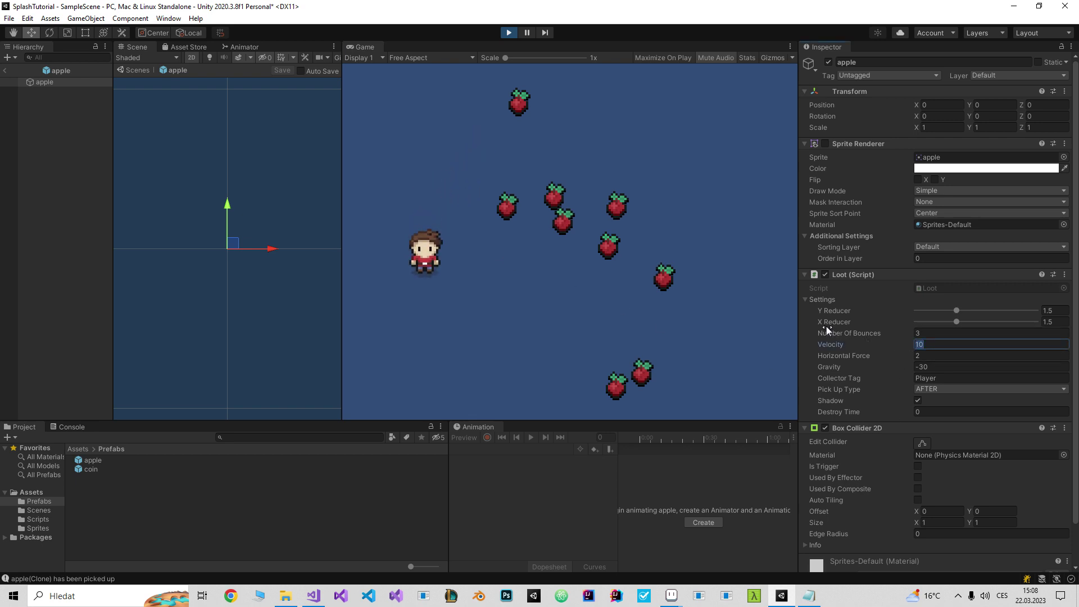
text(15)
click(630, 325)
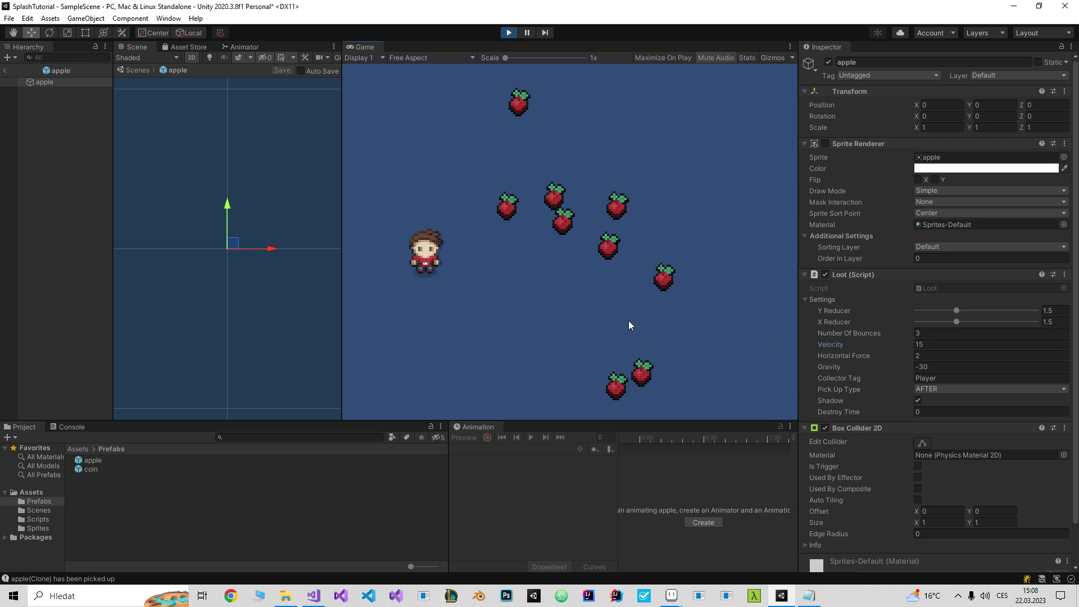
Spawn apples while walking the player around to examine how high they bounce with the changed velocity
key(Right)
key(space)
key(Down)
key(Right)
key(space)
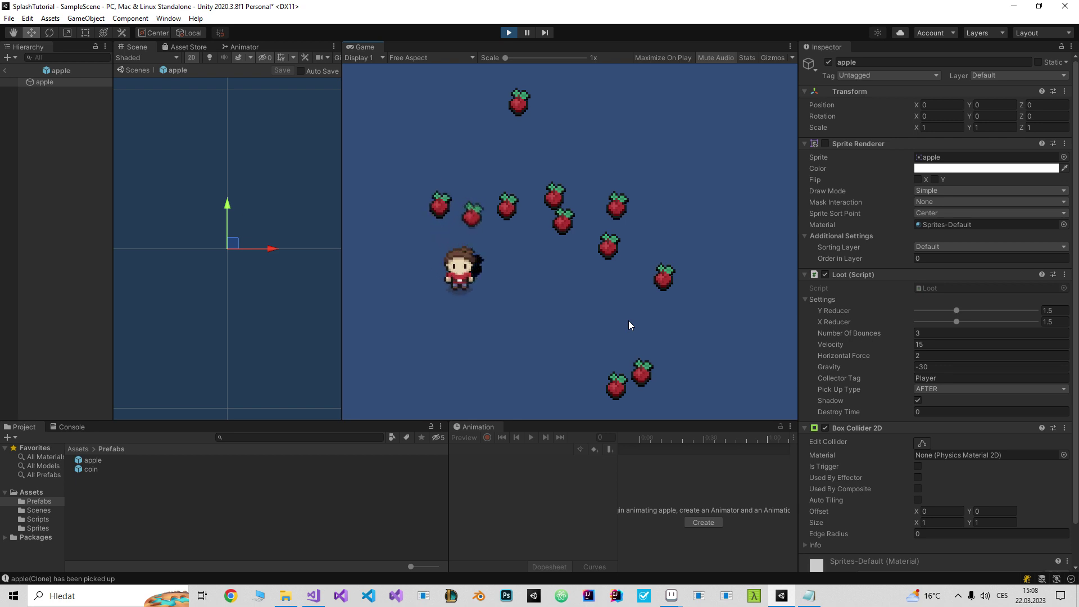
key(space)
key(d)
key(s)
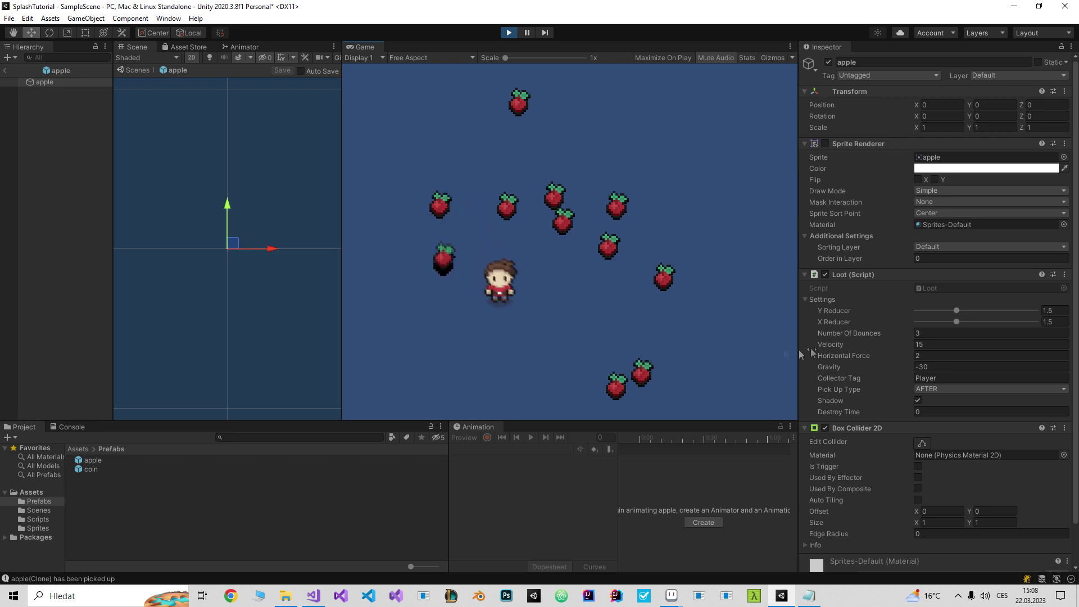
Set the Loot script's Velocity to 20 on the apple prefab and return to the running game
text(20)
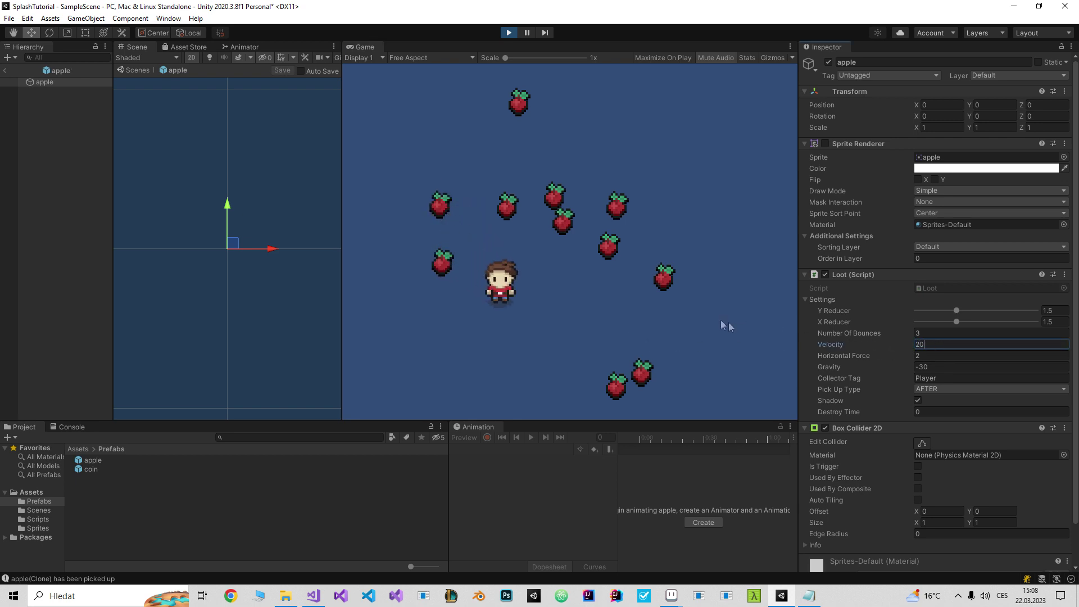
click(659, 308)
key(d)
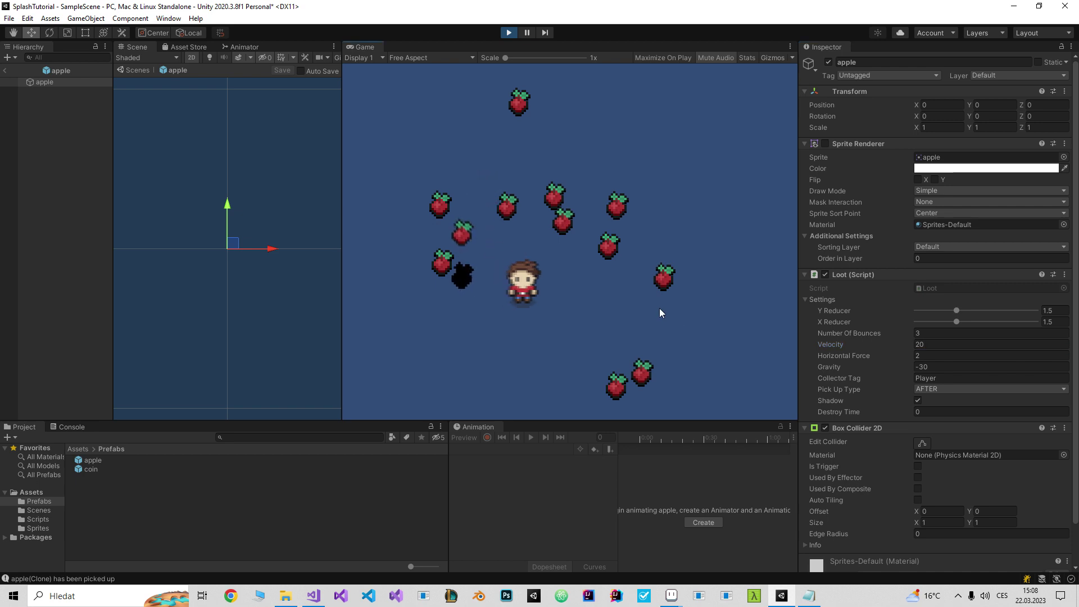
Move the player around and spawn more apples to examine the bounce height at the higher velocity
key(s)
key(d)
key(w)
key(w)
key(a)
key(s)
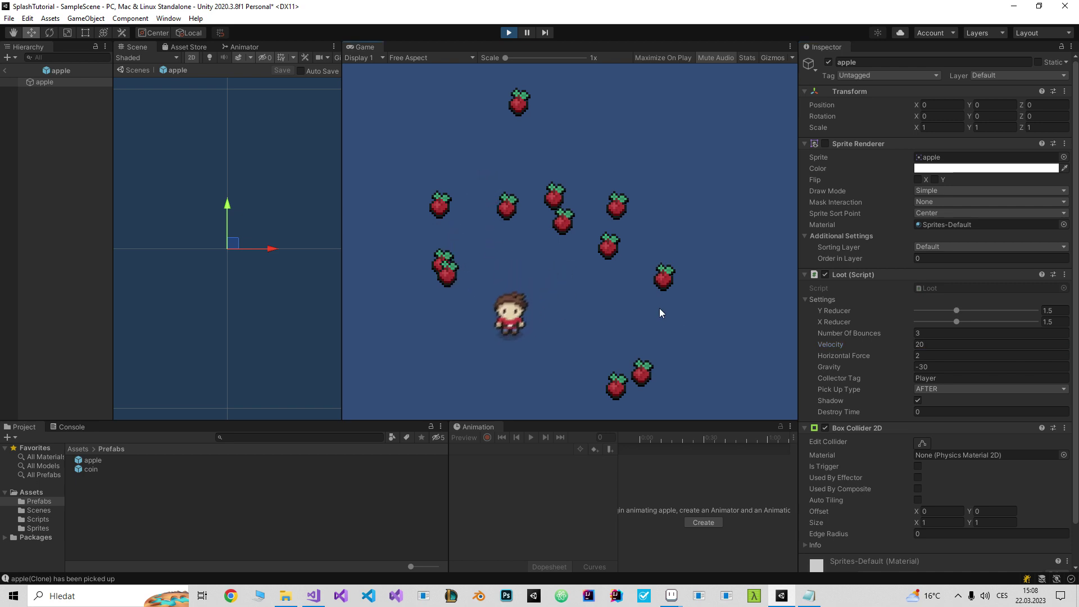
key(space)
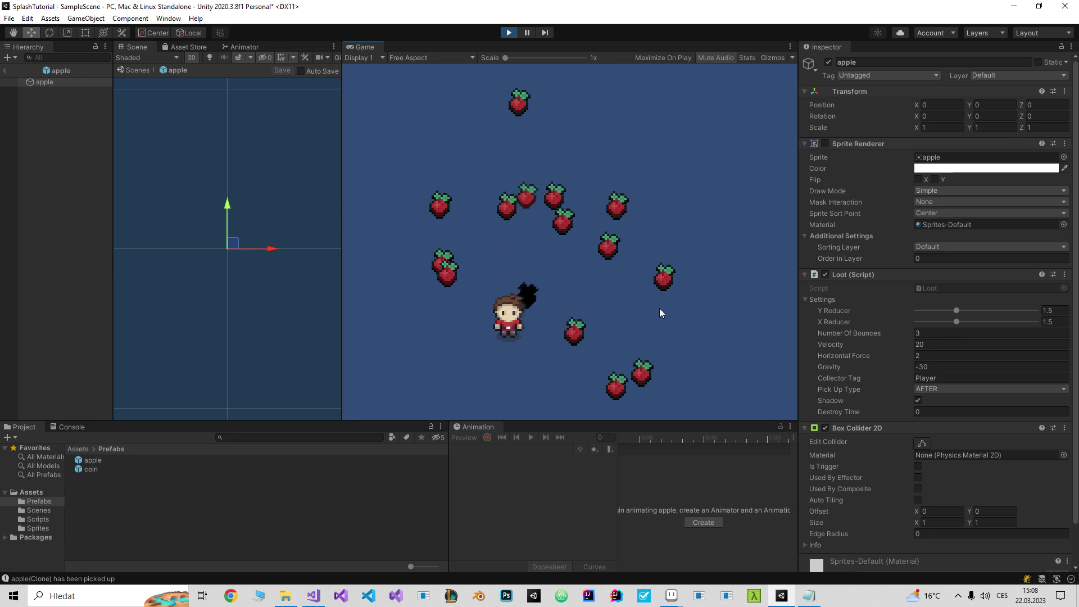
Walk the player over the landed apples to test that they are collected
key(Right)
key(Up)
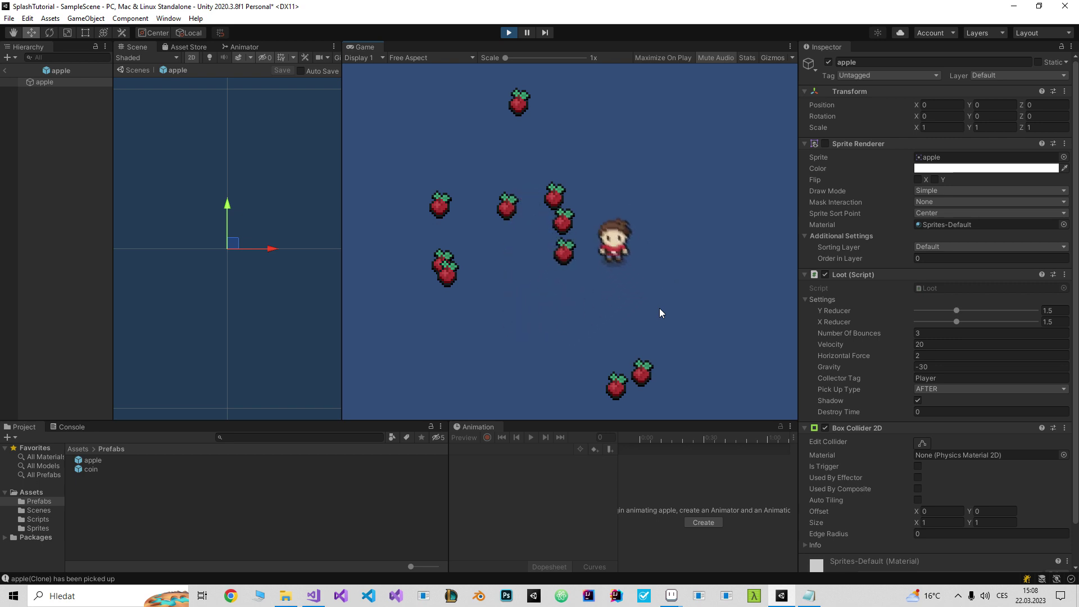
key(Left)
key(Left)
key(Down)
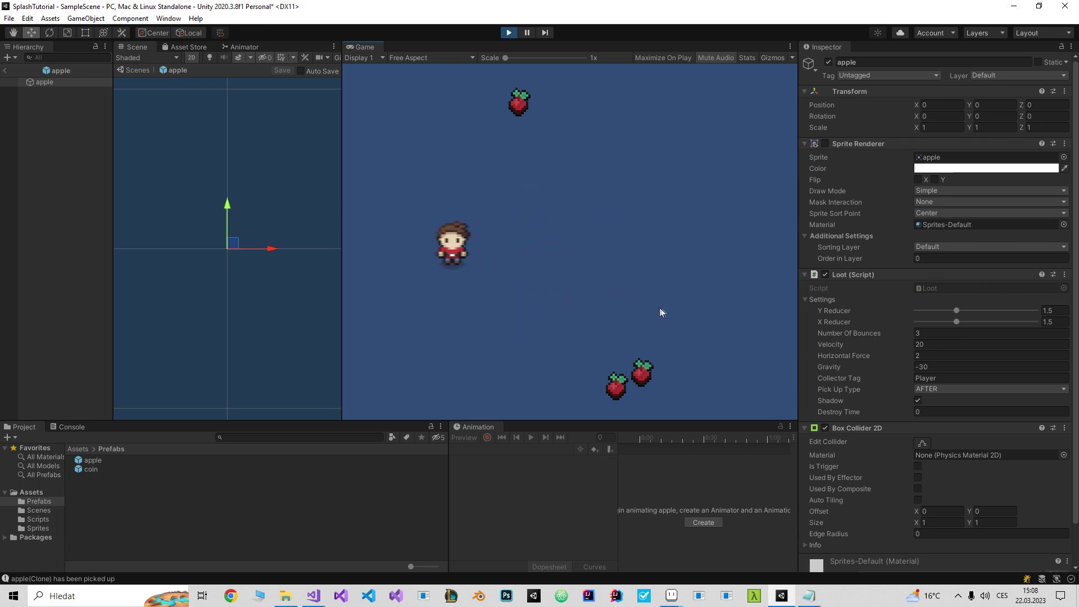
key(Up)
key(Right)
Set the apple's Pick Up Type to NEVER and walk the player over a newly spawned apple to test it
click(942, 388)
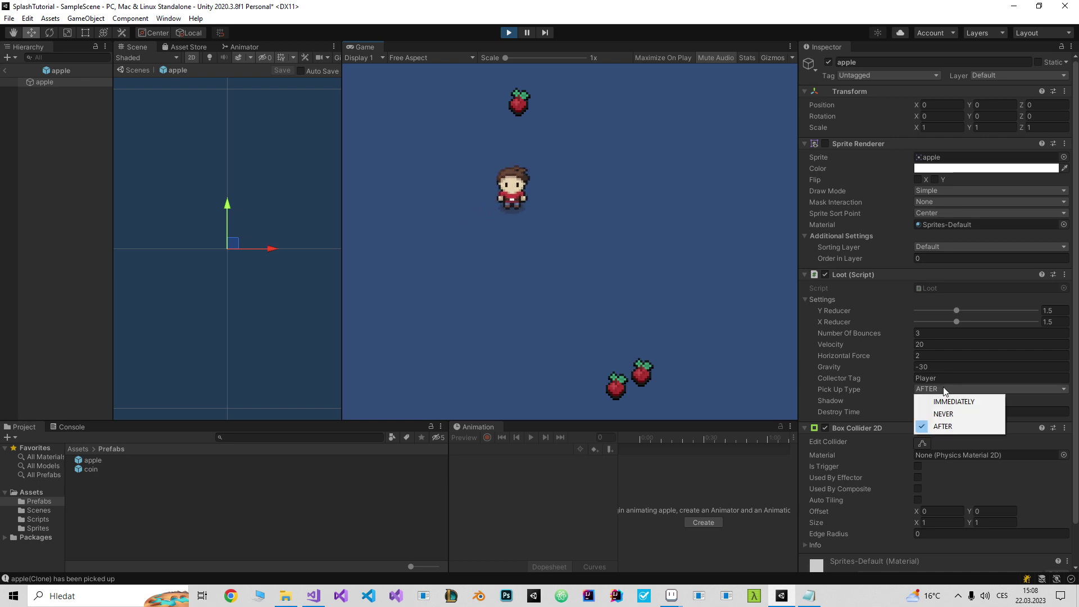
click(947, 414)
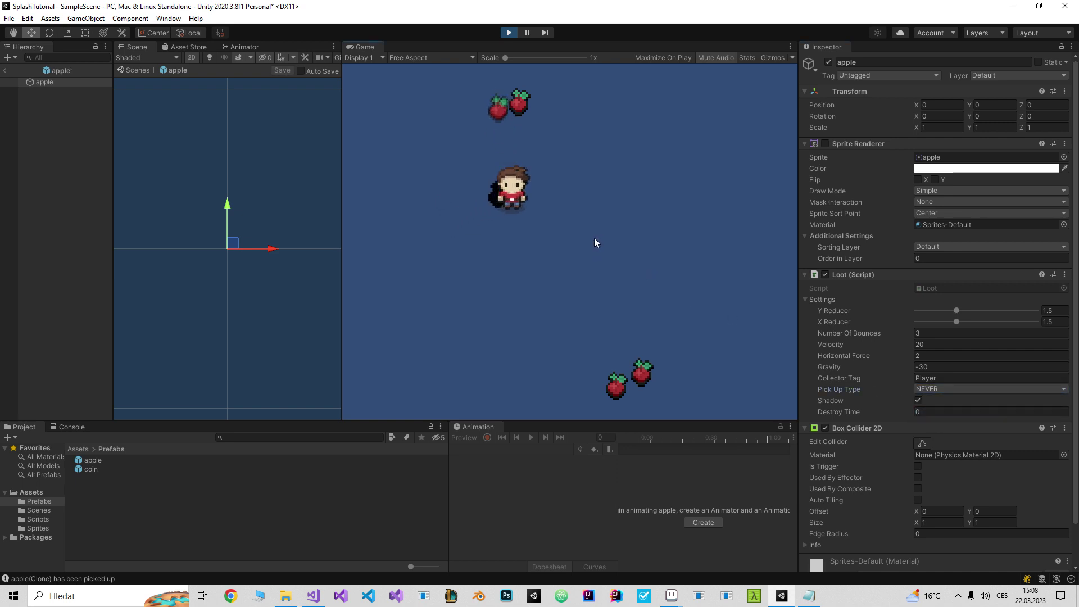
key(a)
key(s)
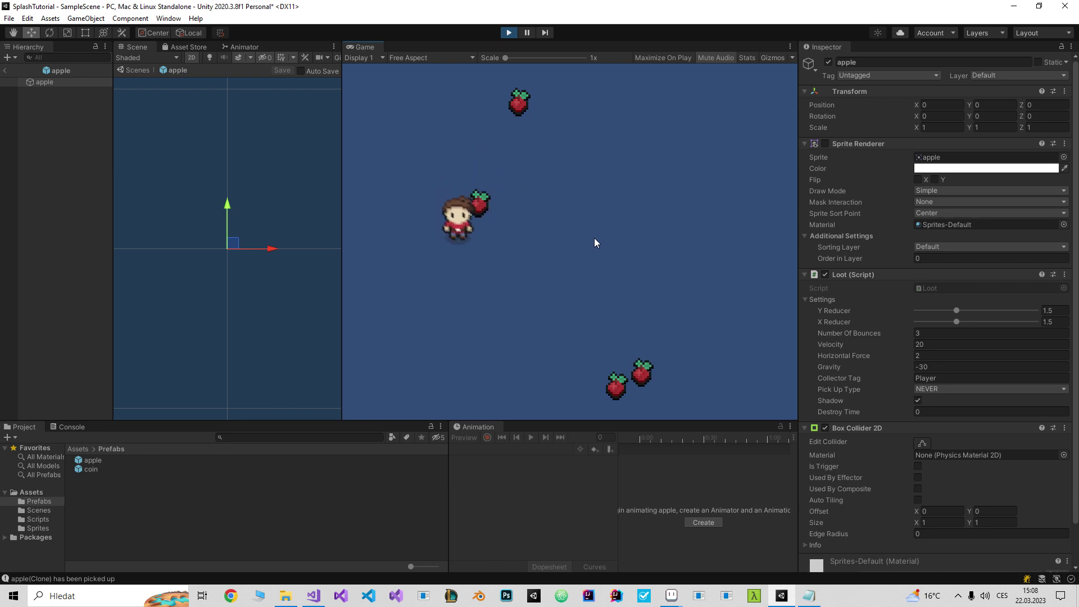
key(d)
key(w)
key(d)
key(Right)
key(Down)
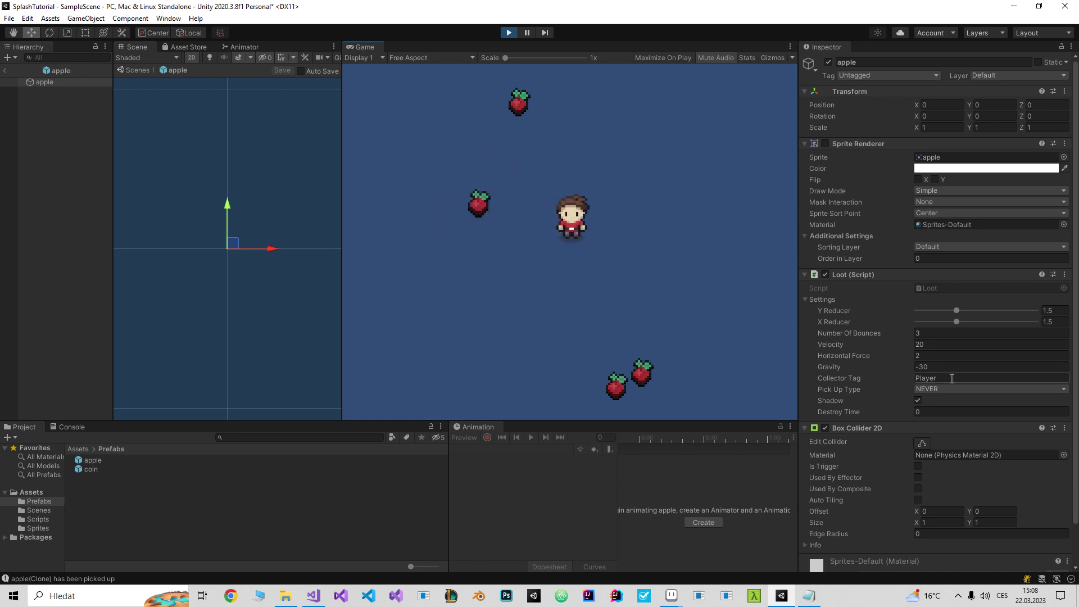
Examine the Player object's components in the scene and the Loot settings of the coin prefab
click(5, 70)
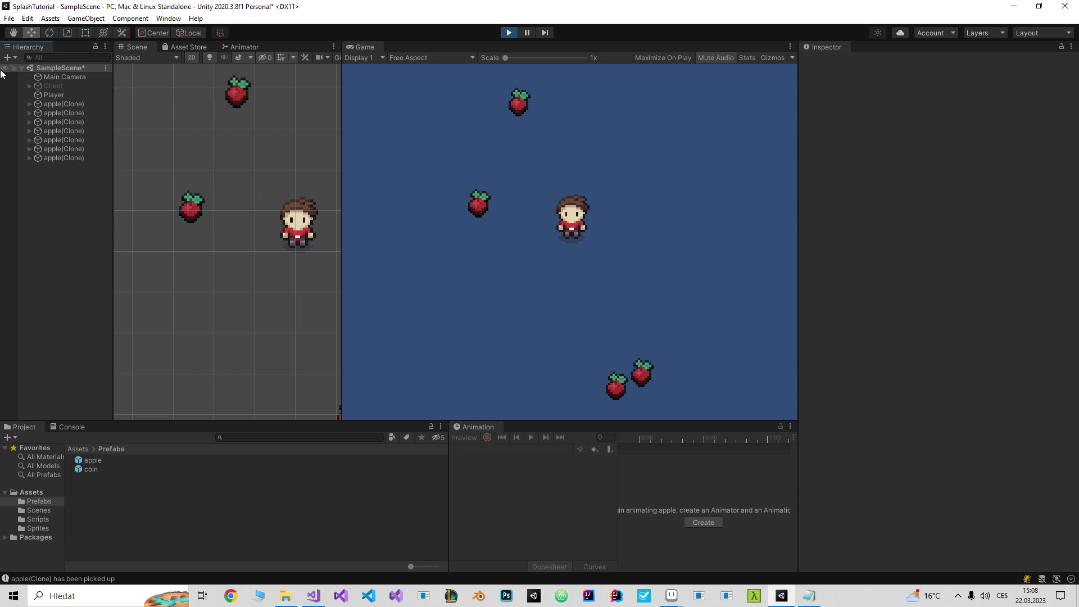
double_click(63, 95)
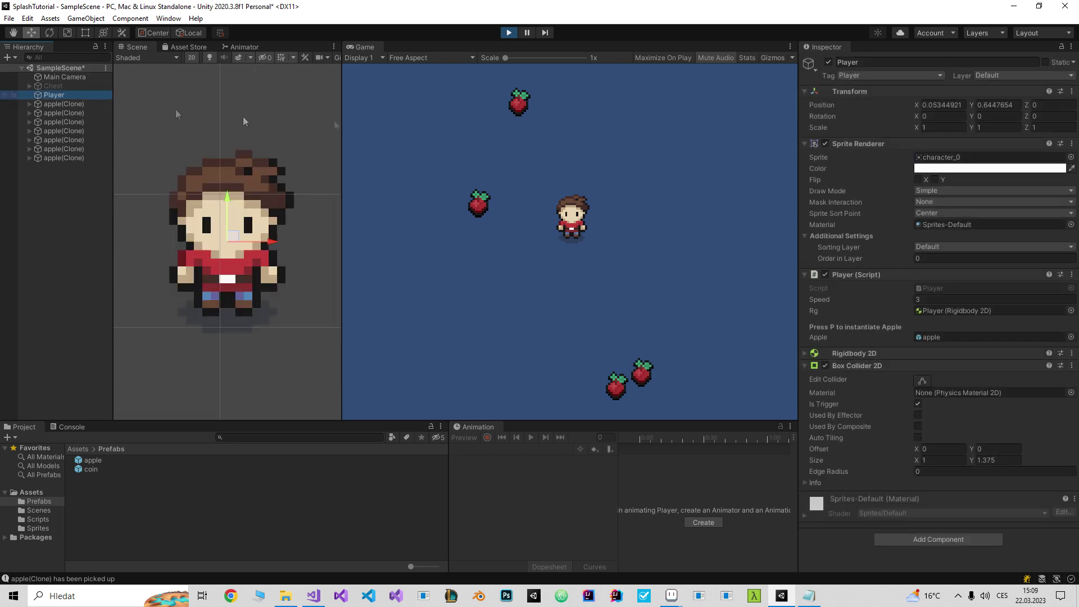
click(99, 460)
double_click(97, 466)
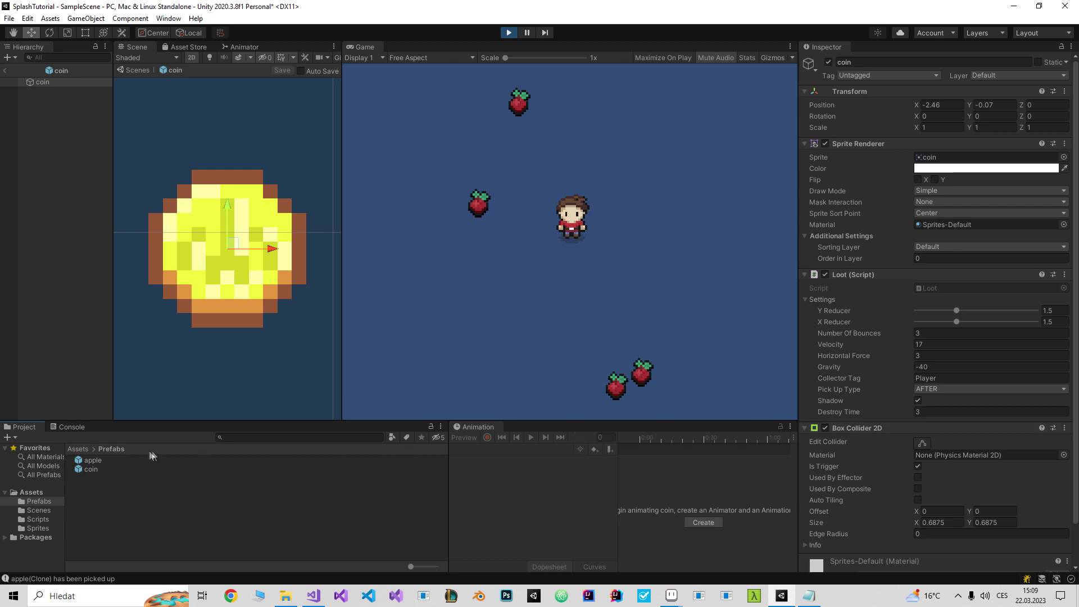
Set the Destroy Time to 3 on the apple prefab's Loot script and spawn an apple in the running game to test it
double_click(100, 462)
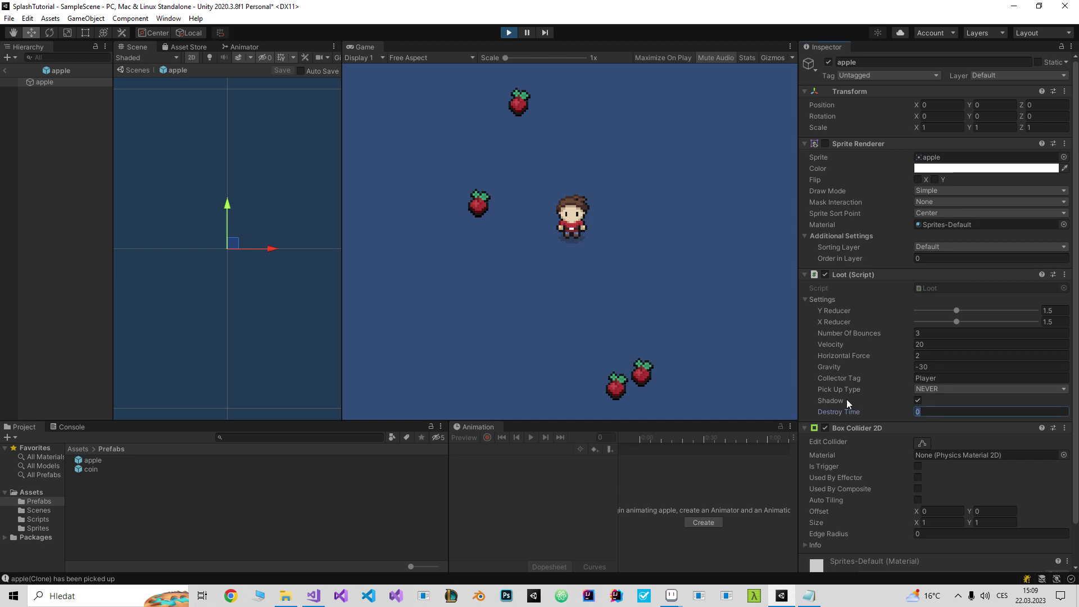
text(3)
click(664, 223)
key(s)
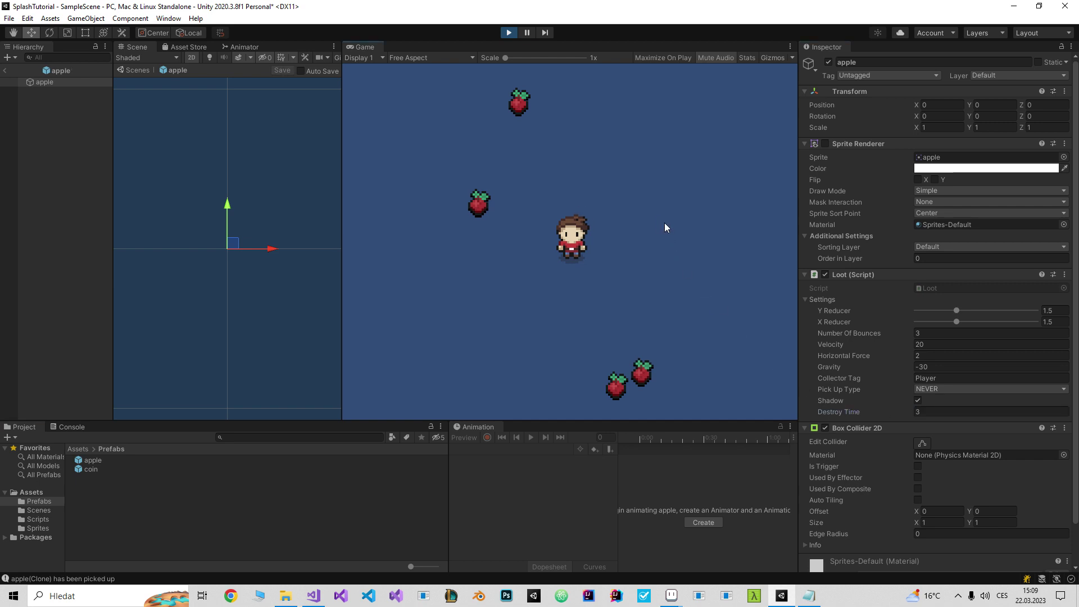
key(space)
Stop play mode and place the hearth sprite from the Sprites folder in the scene just above the chest
click(4, 71)
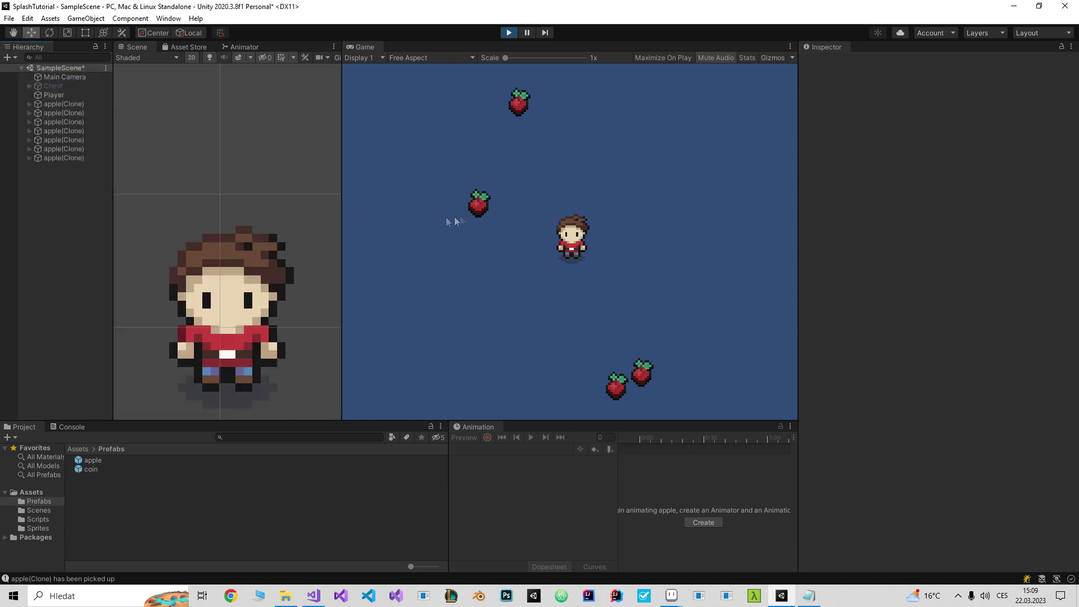
click(508, 35)
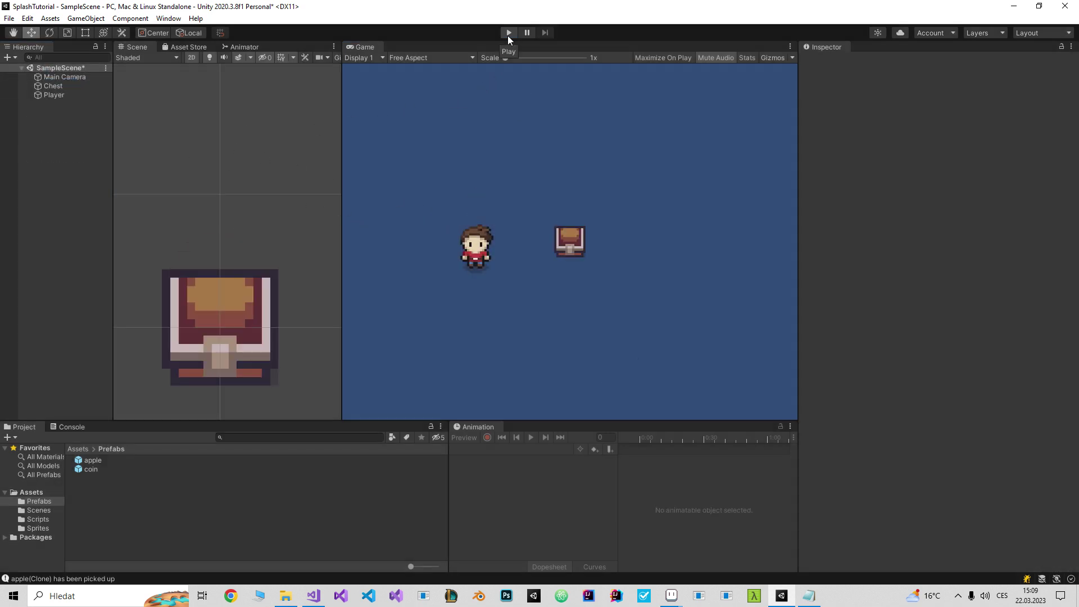
click(56, 529)
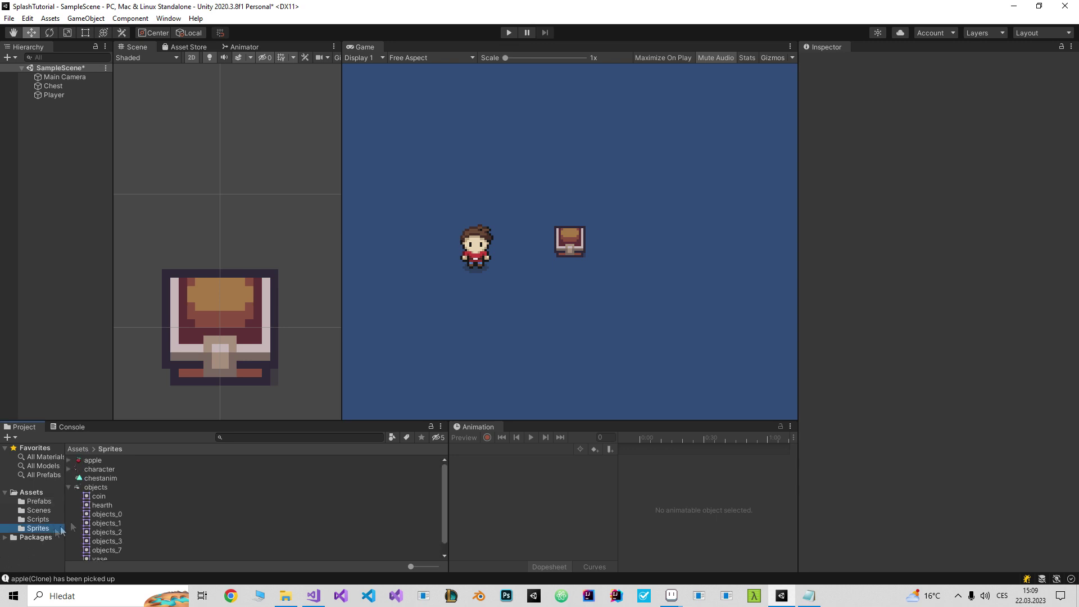
drag(109, 505, 215, 209)
Deactivate the Chest object and widen the Scene view to show the heart
click(70, 90)
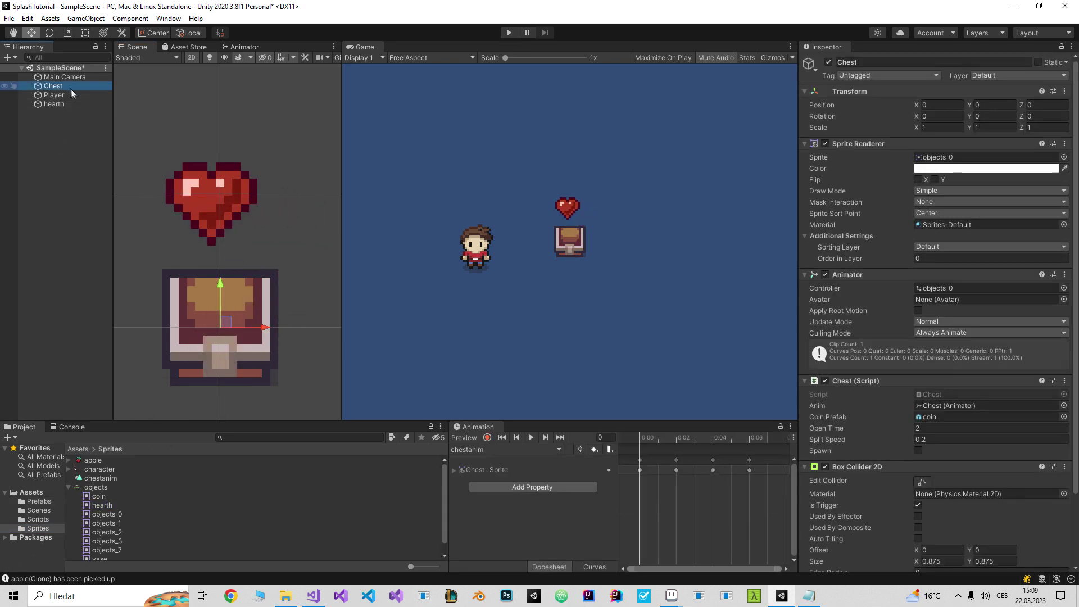
click(828, 62)
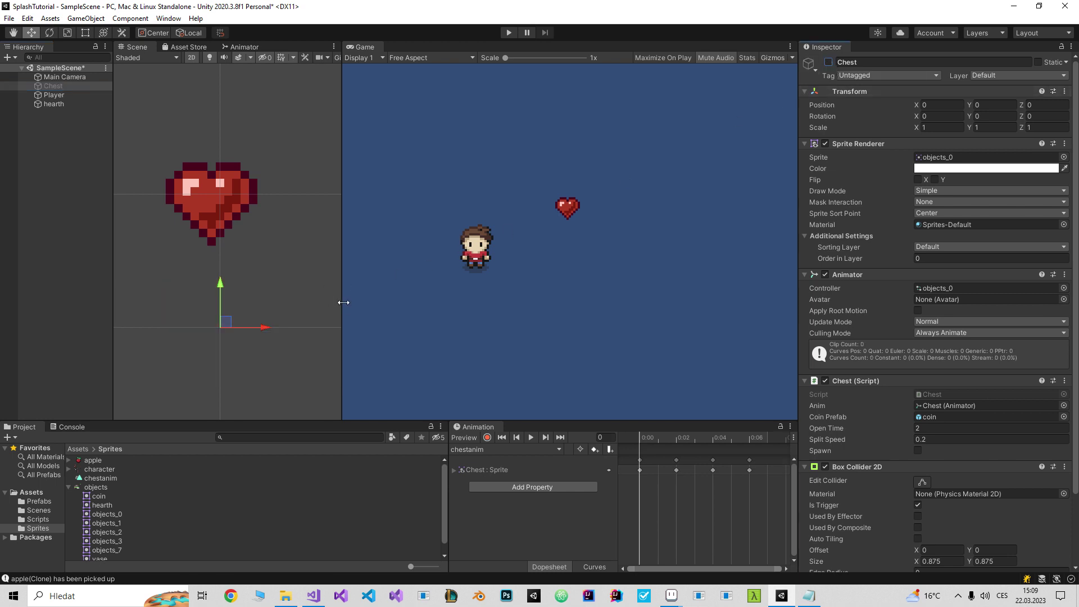
drag(343, 303, 455, 298)
scroll(361, 280, down, 3)
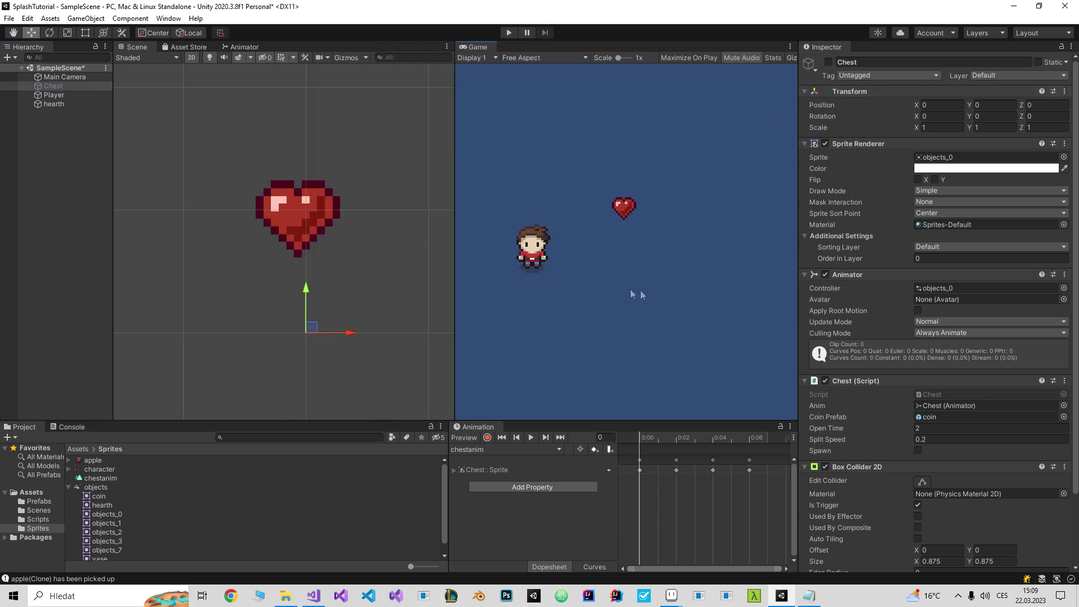
Add the Loot script with its Box Collider 2D to the hearth object and review its settings
click(63, 105)
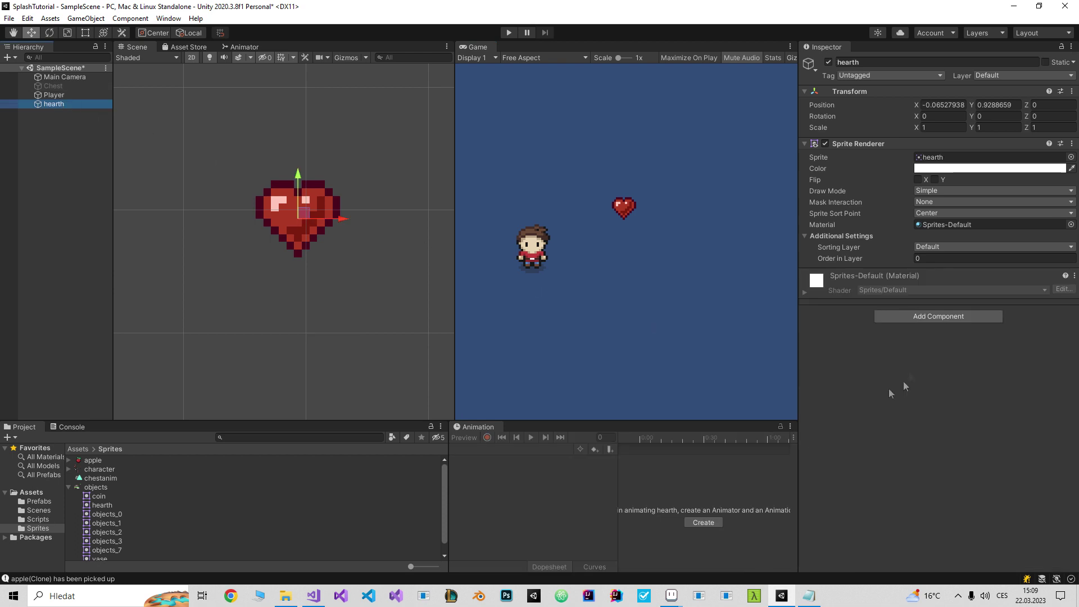
click(912, 318)
key(Return)
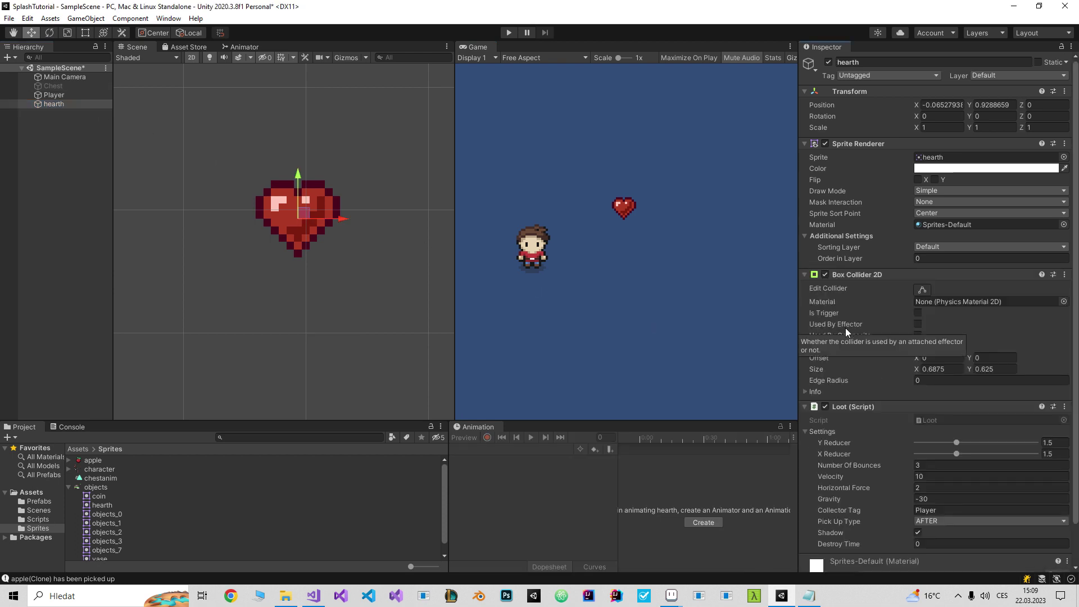
scroll(858, 325, down, 2)
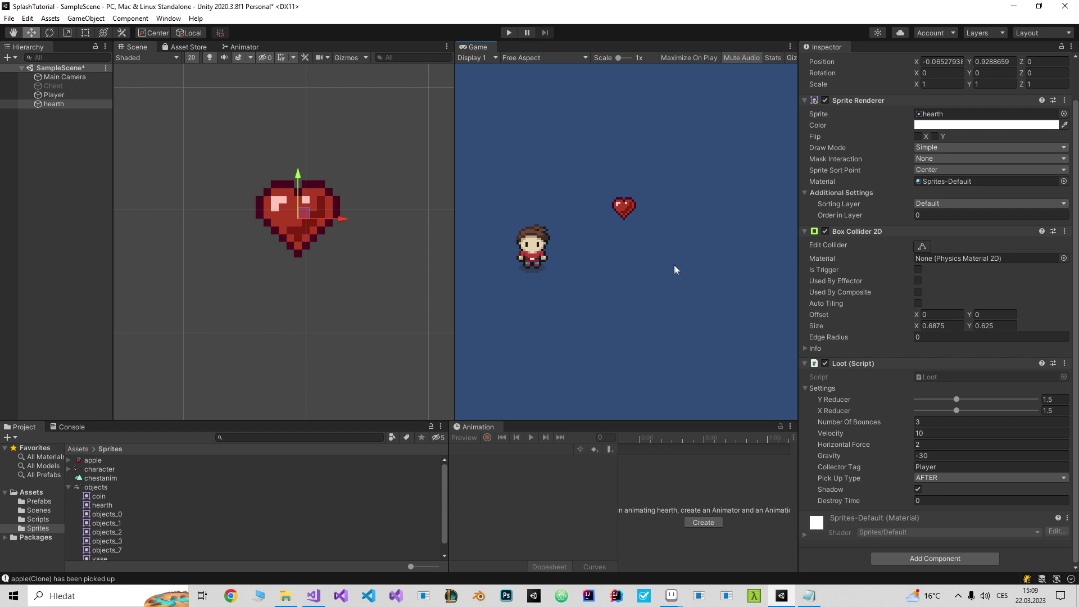
Play the scene to test the heart's drop, and uncomment the WaitForSeconds(1f) line in the Loot script's Simulate method in Visual Studio
click(508, 32)
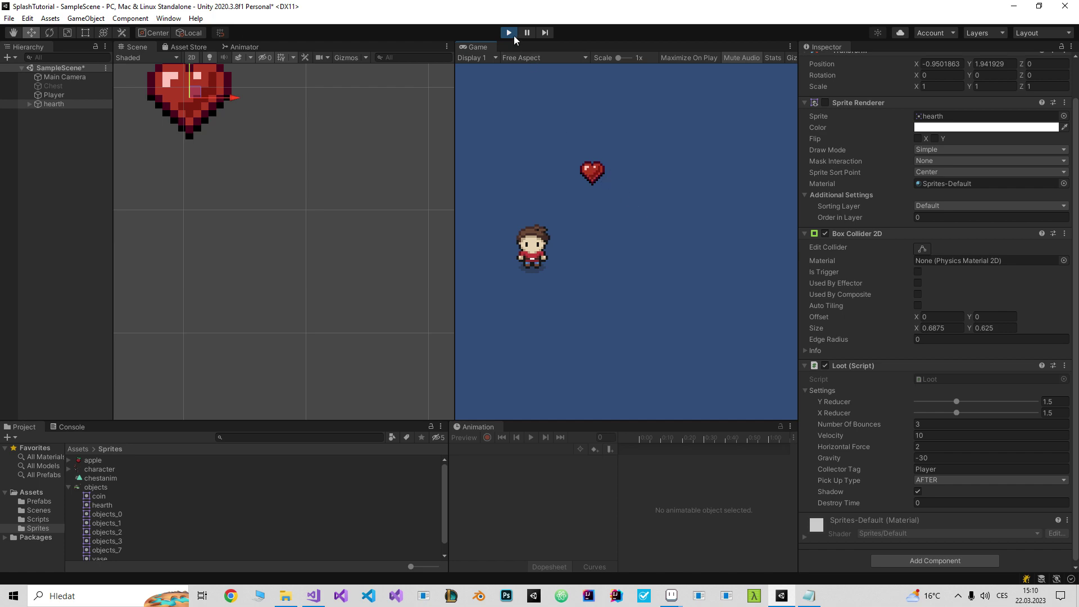
click(936, 379)
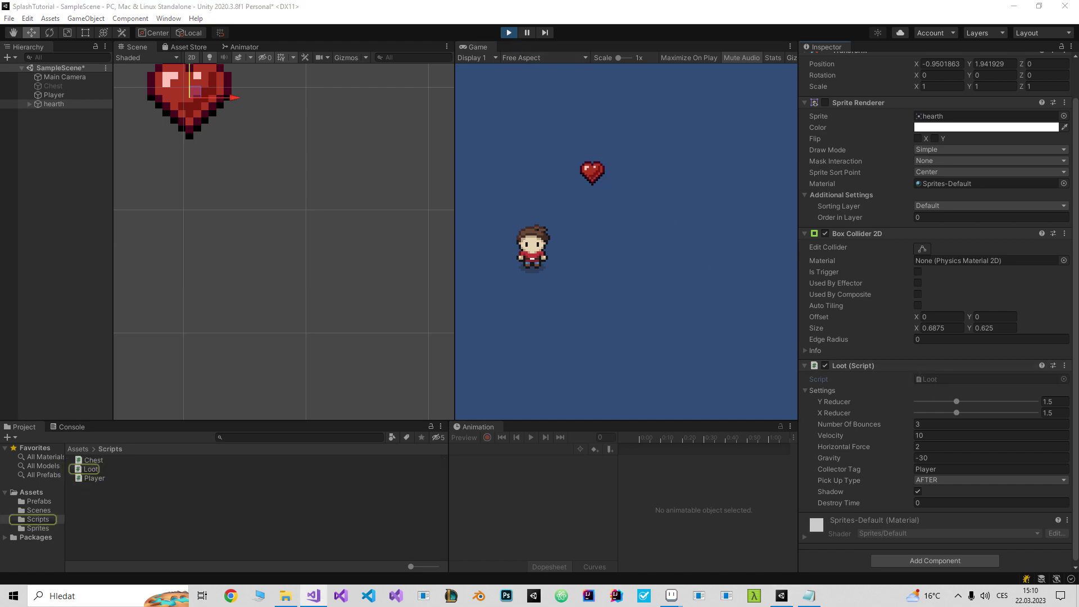
drag(1078, 25, 484, 25)
double_click(484, 25)
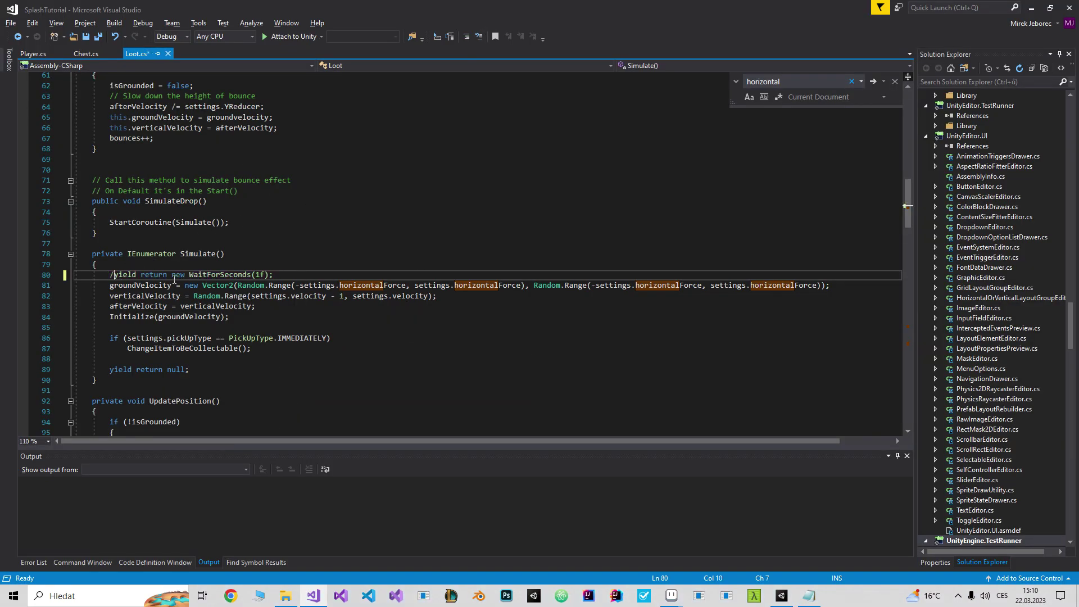
key(BackSpace)
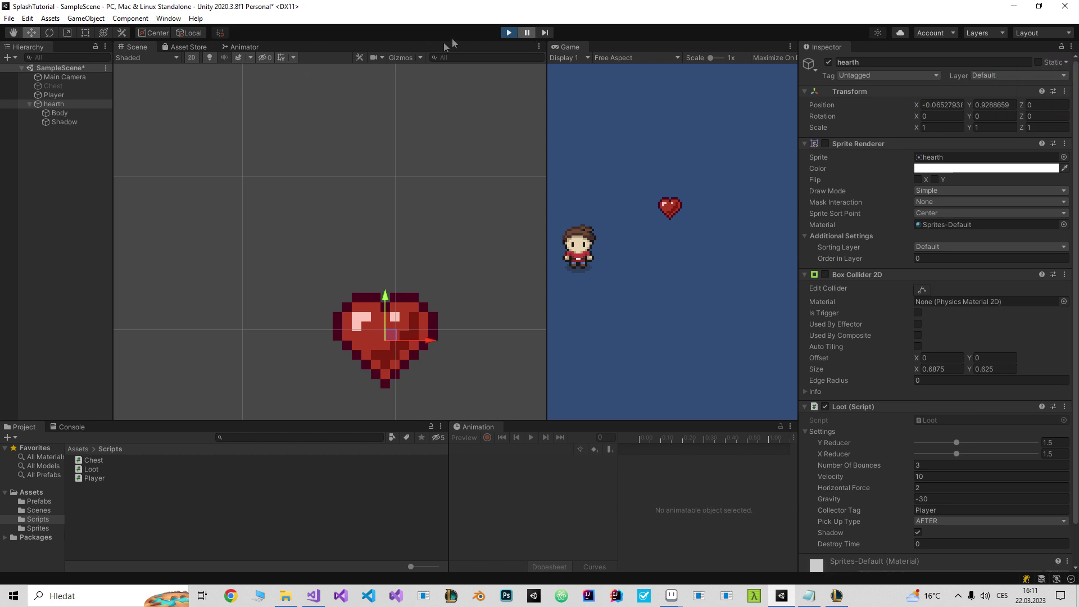
Restart play mode in Unity and inspect the Body child of the hearth object while it drops
click(510, 33)
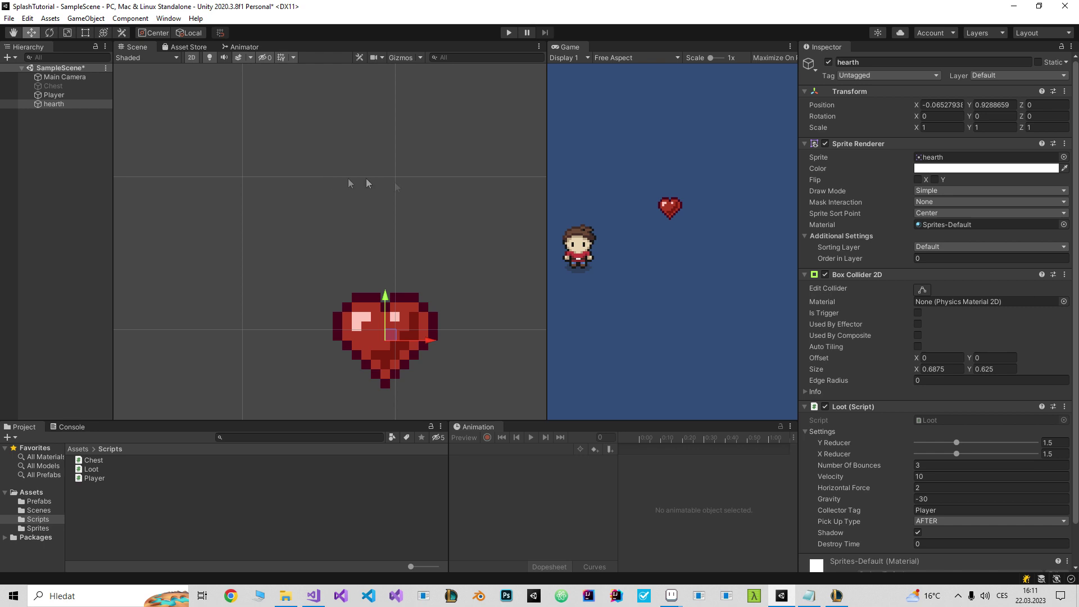
scroll(891, 450, down, 2)
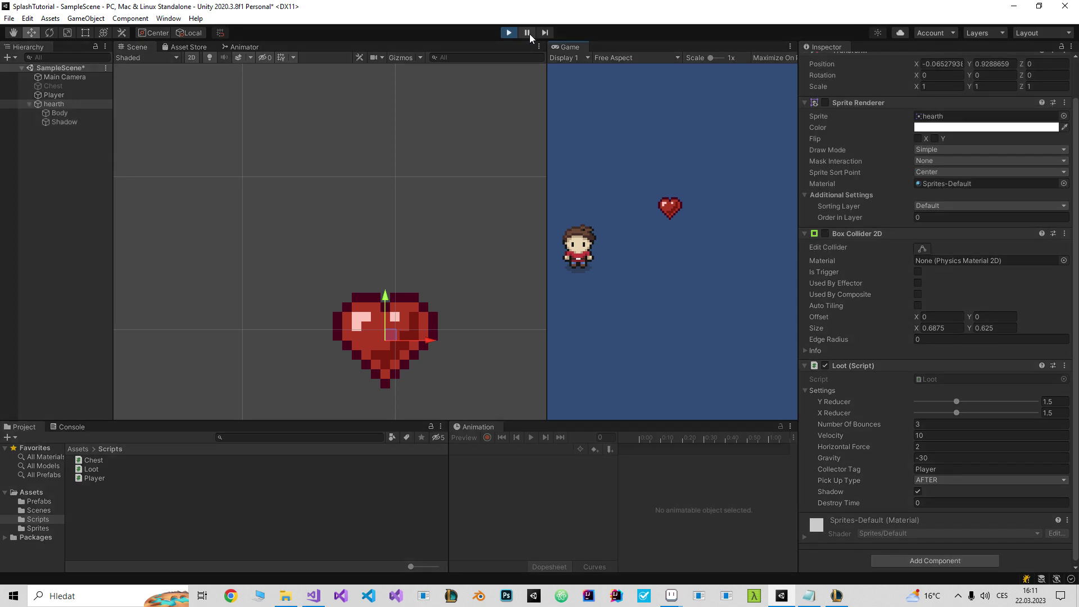
click(58, 114)
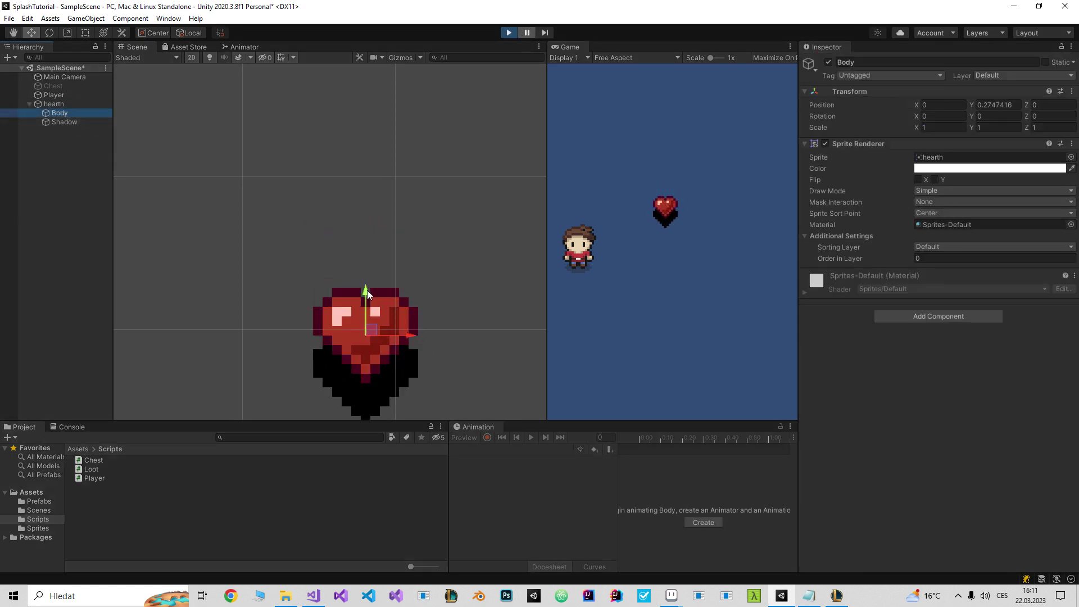
Raise the heart's Body child in the Scene view until it sits clear above its shadow
mouse_move(366, 291)
mouse_down()
mouse_move(360, 322)
mouse_move(359, 230)
mouse_move(358, 290)
mouse_up()
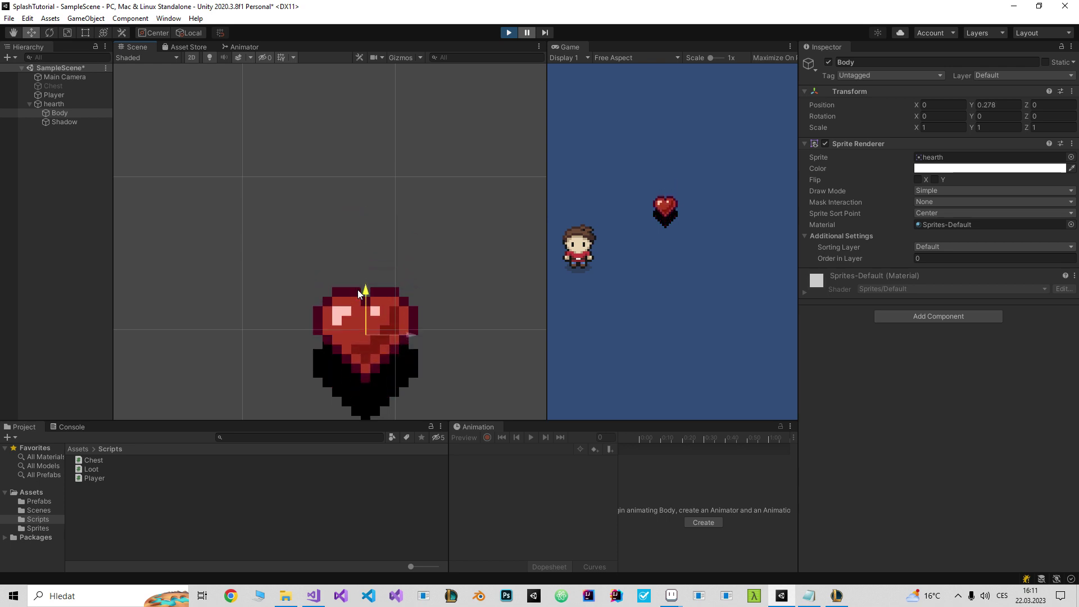
middle_drag(444, 308, 460, 205)
drag(383, 185, 381, 142)
Raise the Shadow child to Y 0.332 and lower the hearth parent to Y 0.528
click(64, 121)
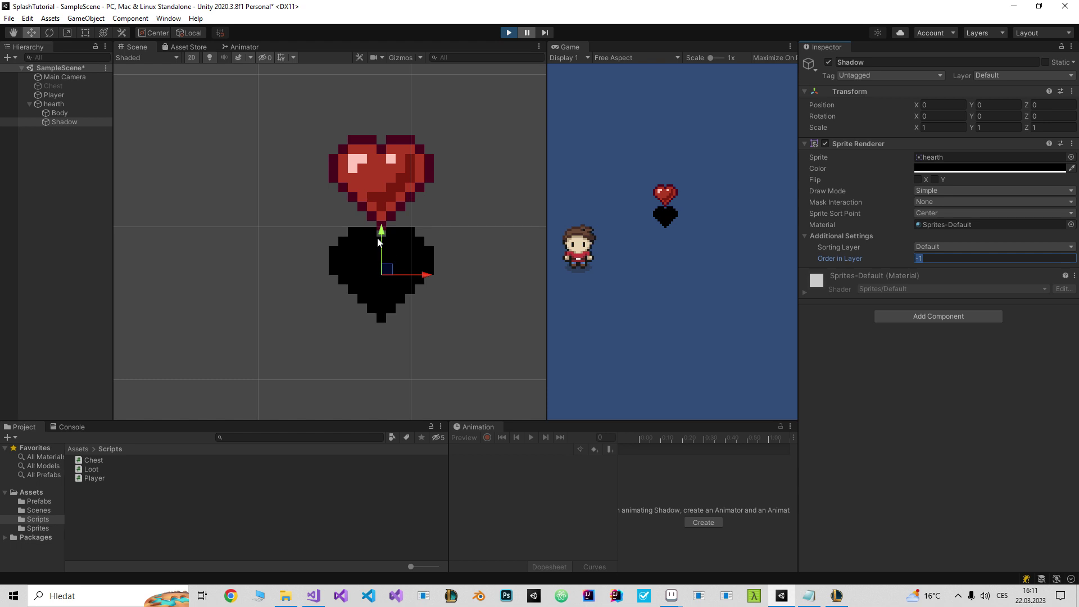
drag(377, 241, 380, 183)
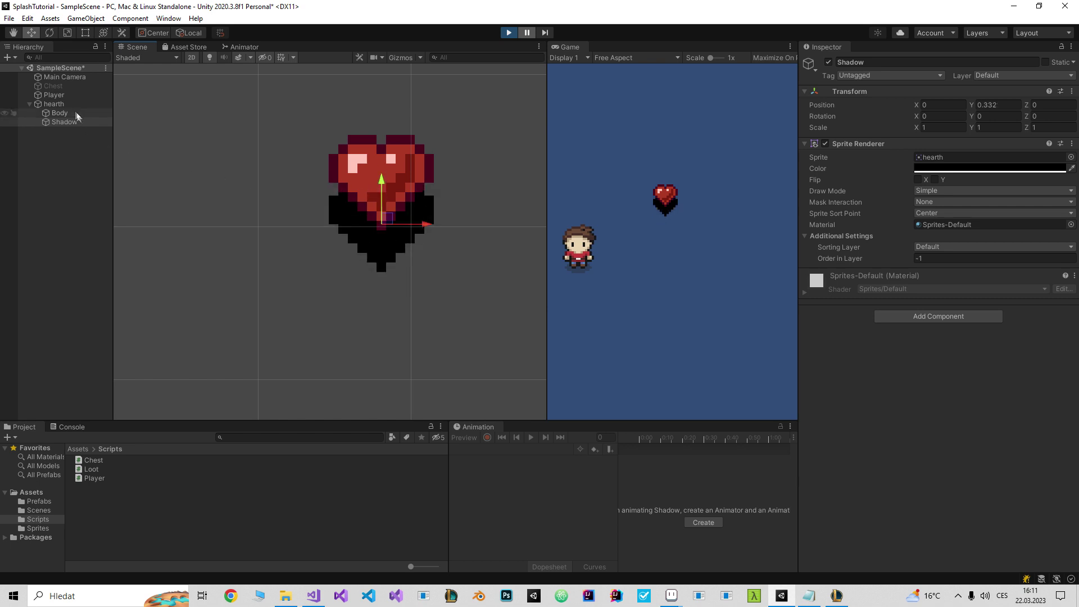
click(70, 105)
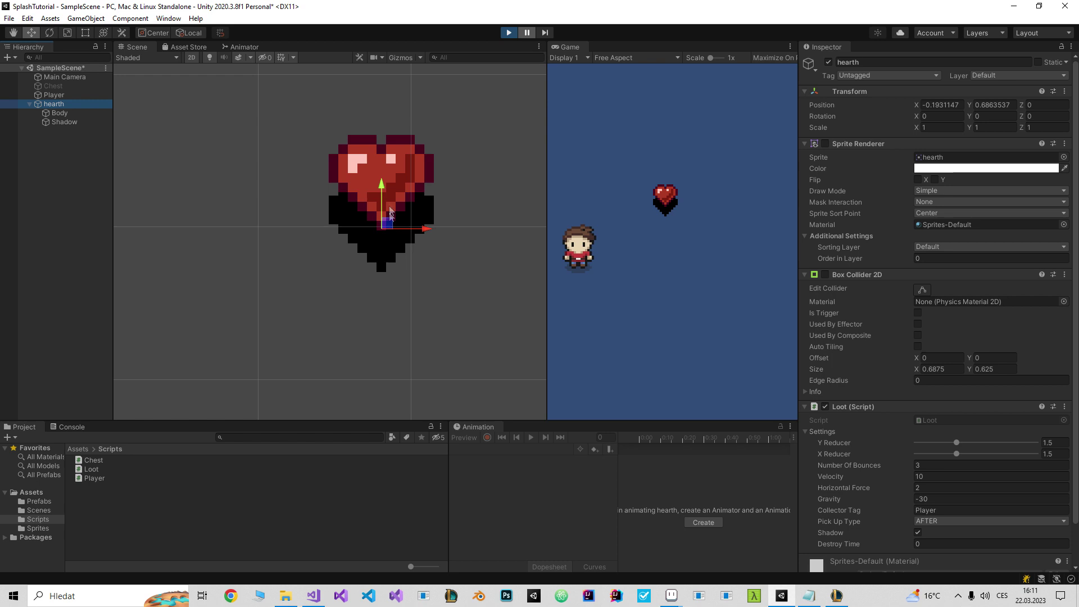
drag(385, 184, 386, 208)
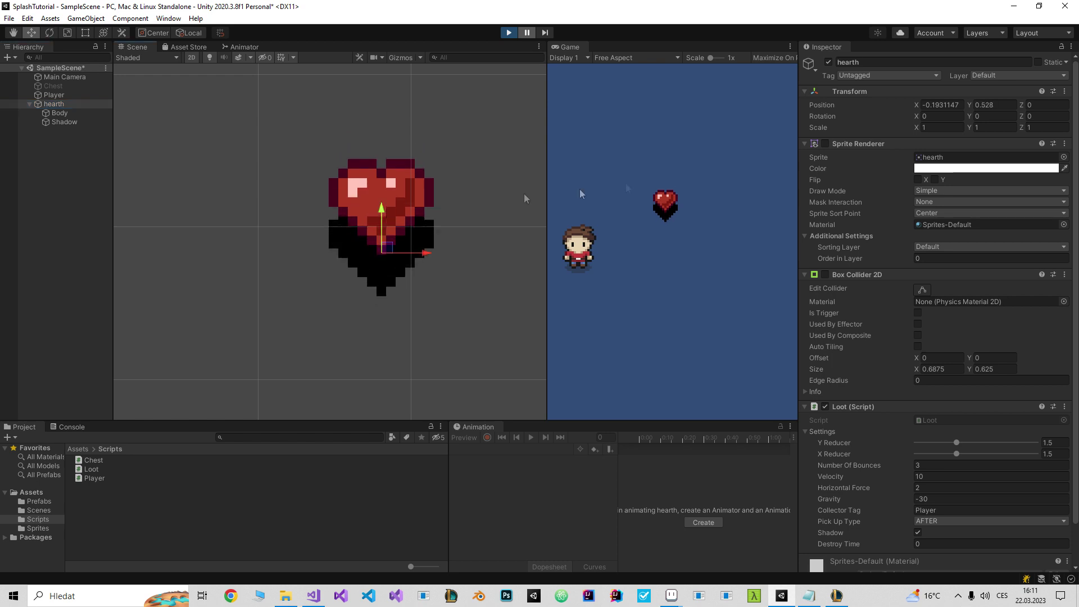
Enable the hearth parent's Sprite Renderer and move the Shadow child down over the parent's sprite
click(825, 144)
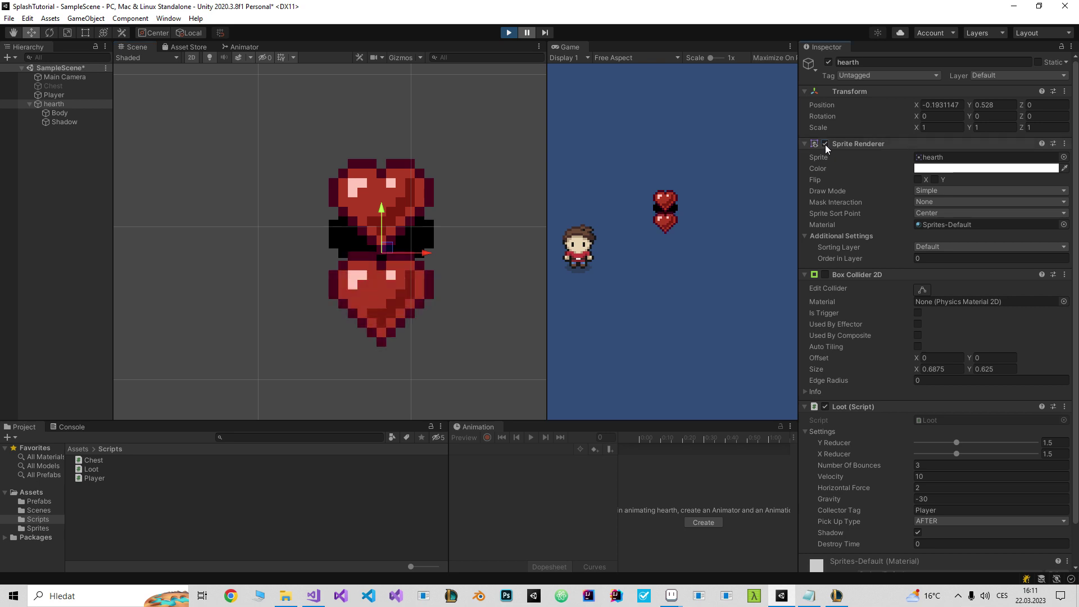
click(68, 123)
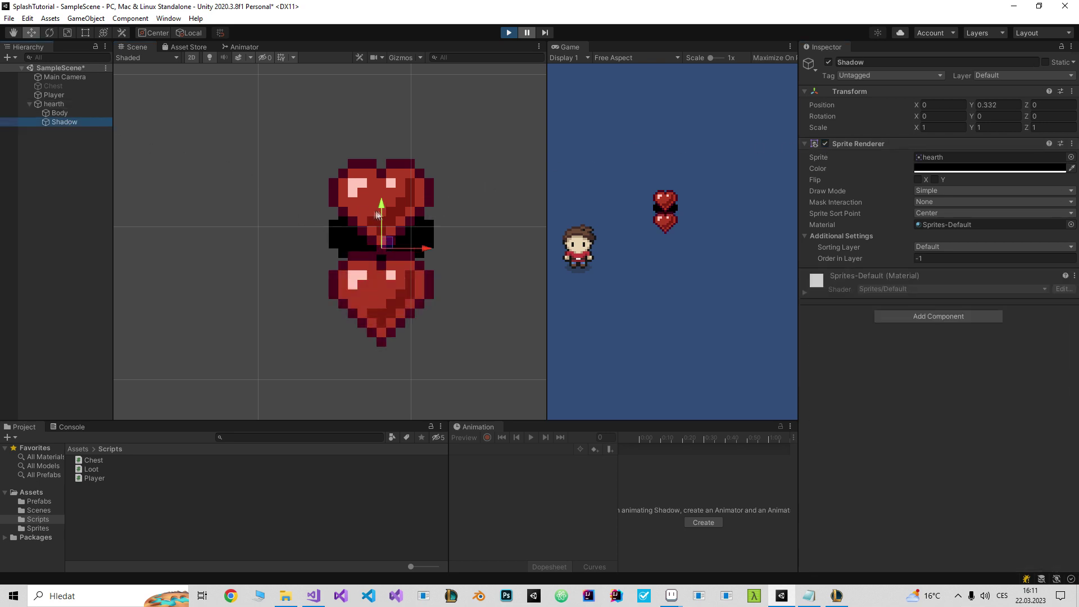
drag(381, 207, 389, 272)
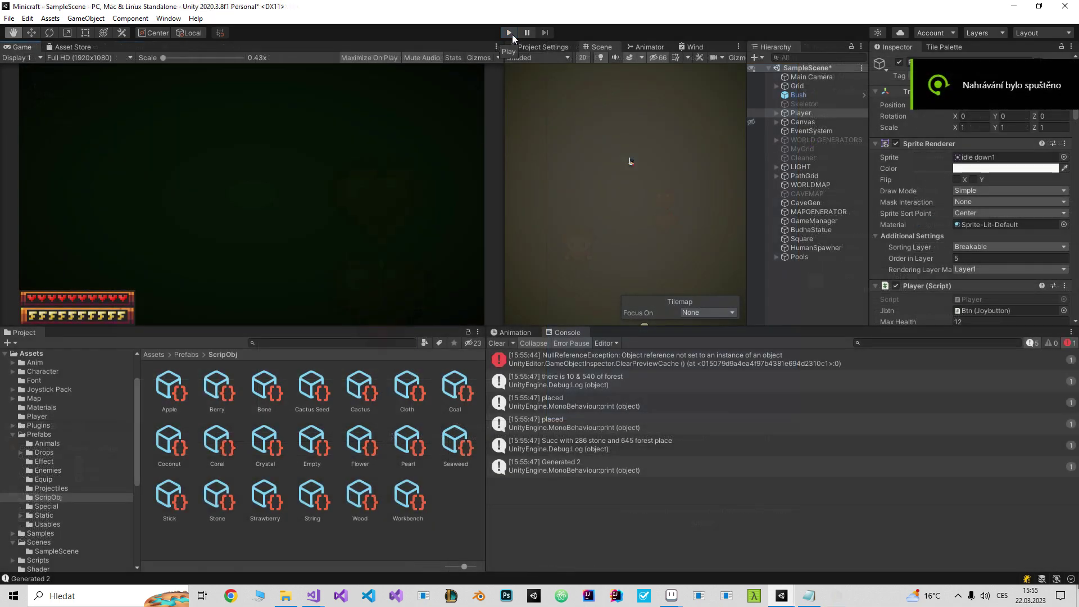
Play the Minicraft project's SampleScene and walk the player past the apple tree towards the sand area
click(509, 34)
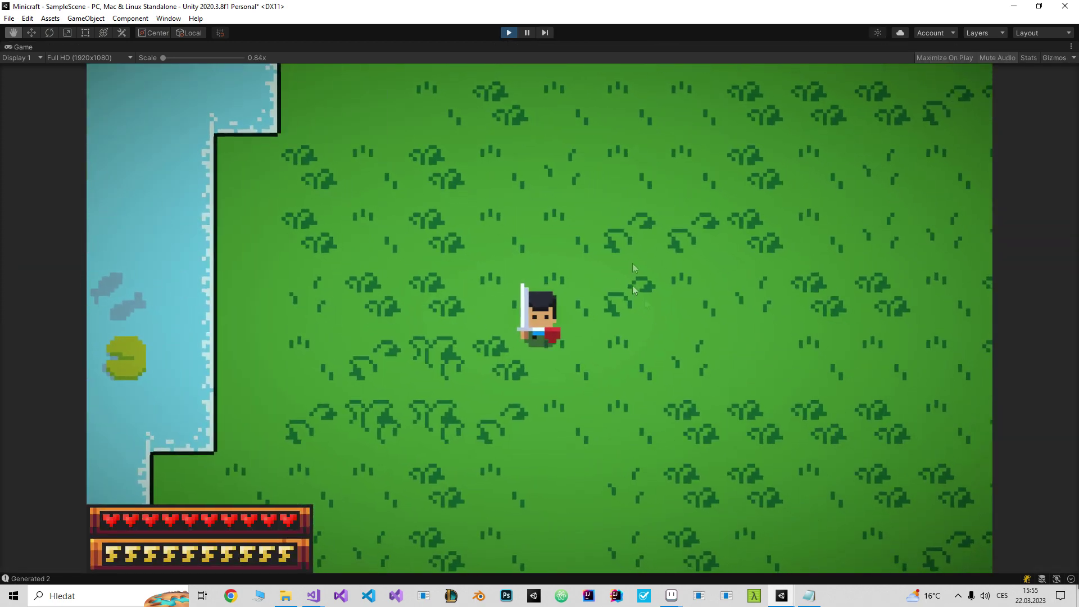
key(s)
key(d)
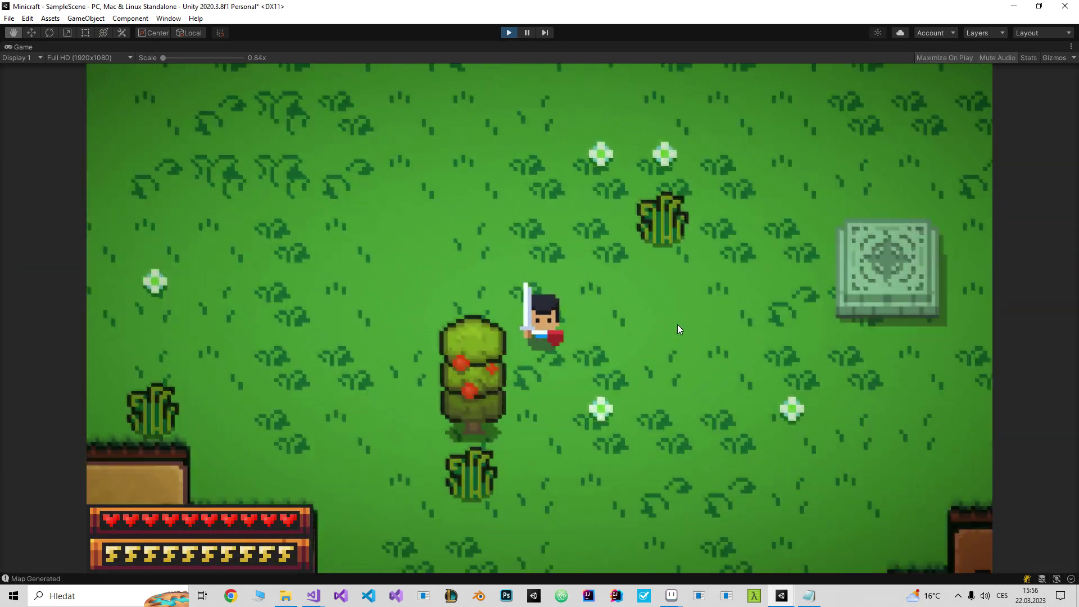
key(a)
key(s)
key(d)
key(a)
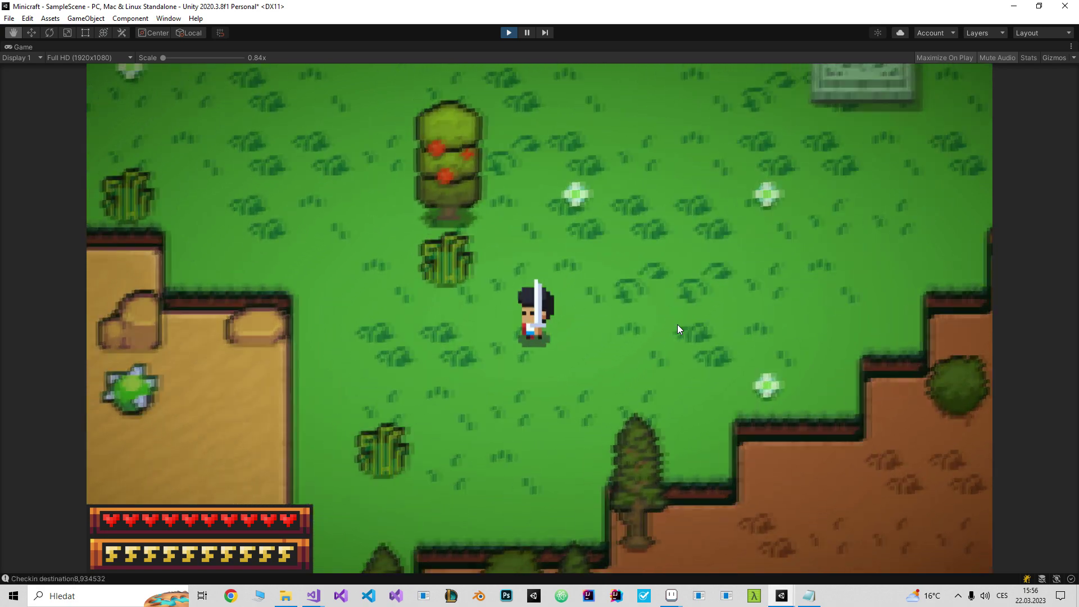
Strike the boulder at the edge of the sand until it breaks, and approach the dropped stone
key(space)
key(space)
key(space)
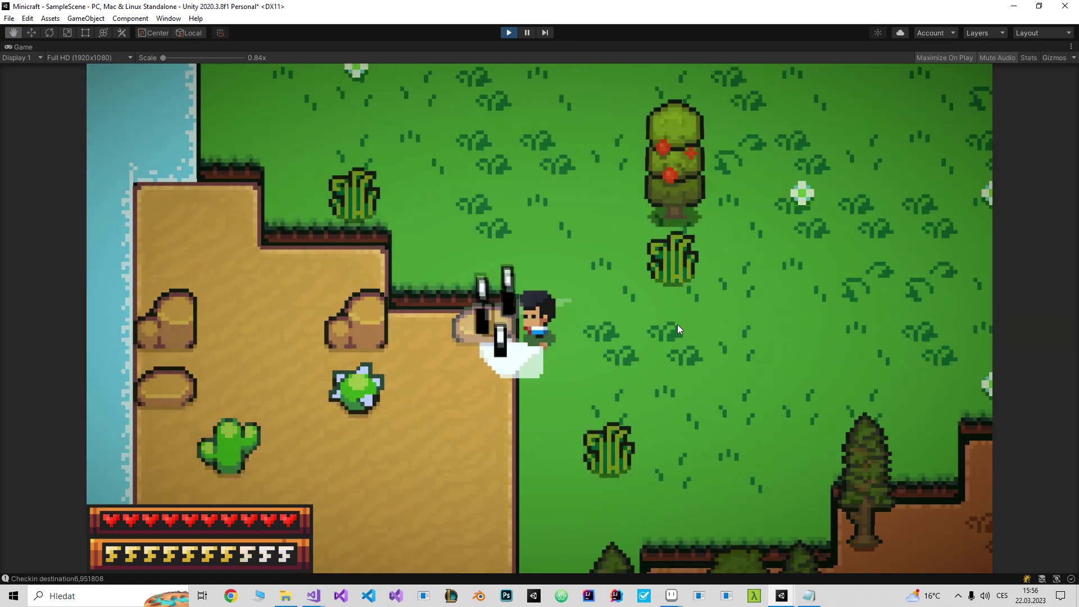
key(space)
key(space)
key(space)
key(space)
key(space)
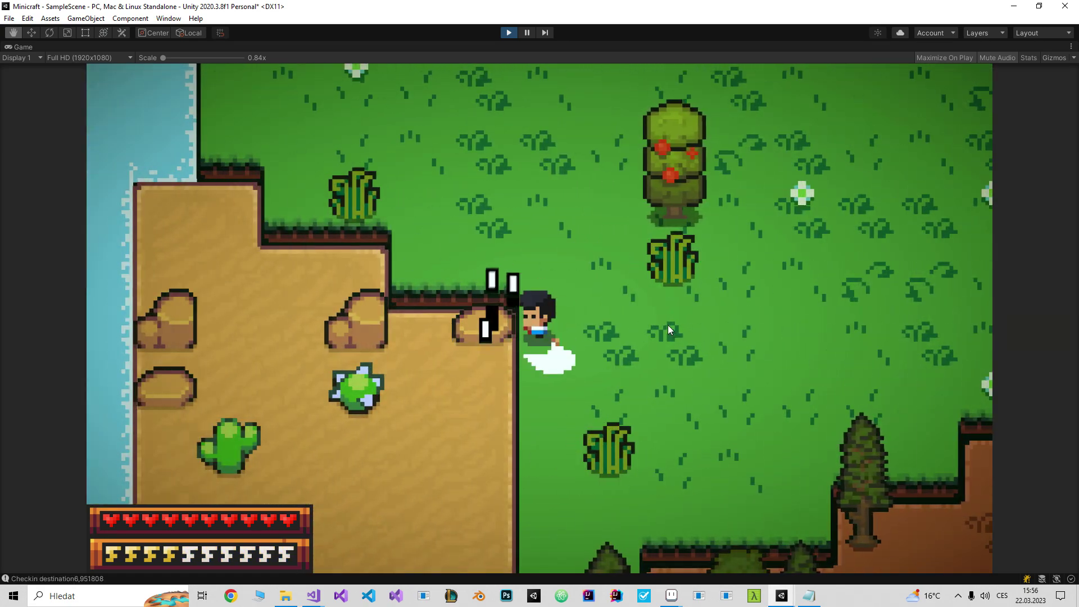
key(space)
key(space)
key(space)
key(space)
key(a)
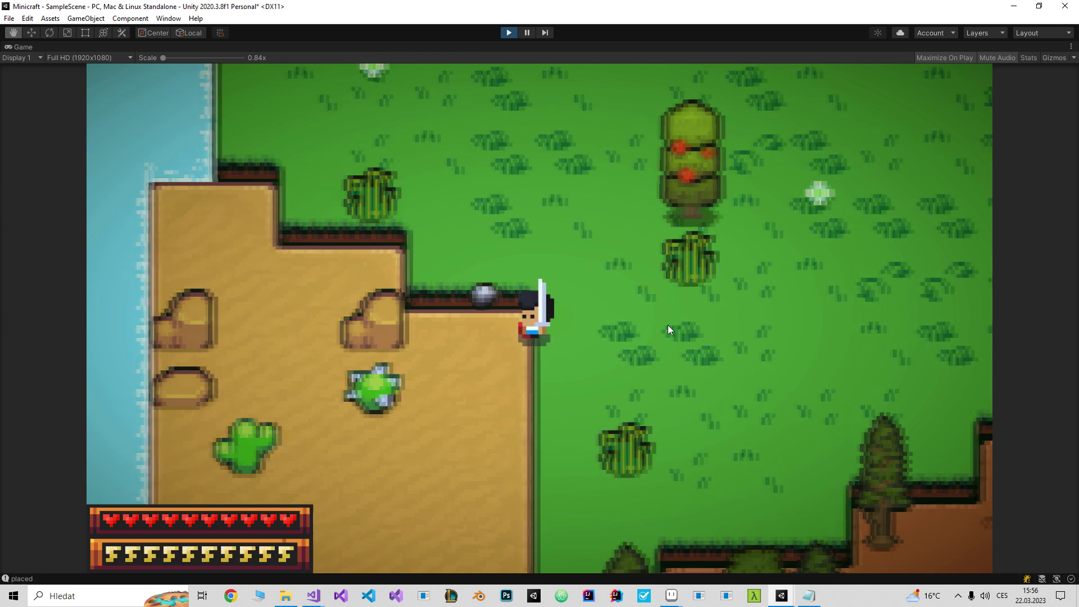
Walk to the round bush on the brown soil, break it and collect its drop
key(d)
key(s)
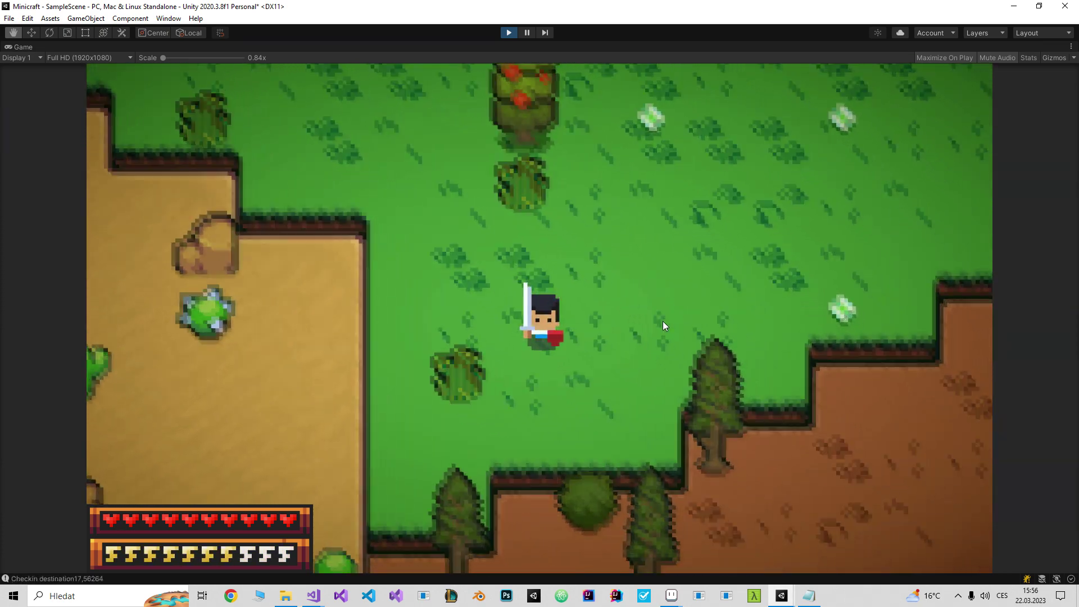
key(s)
key(space)
key(space)
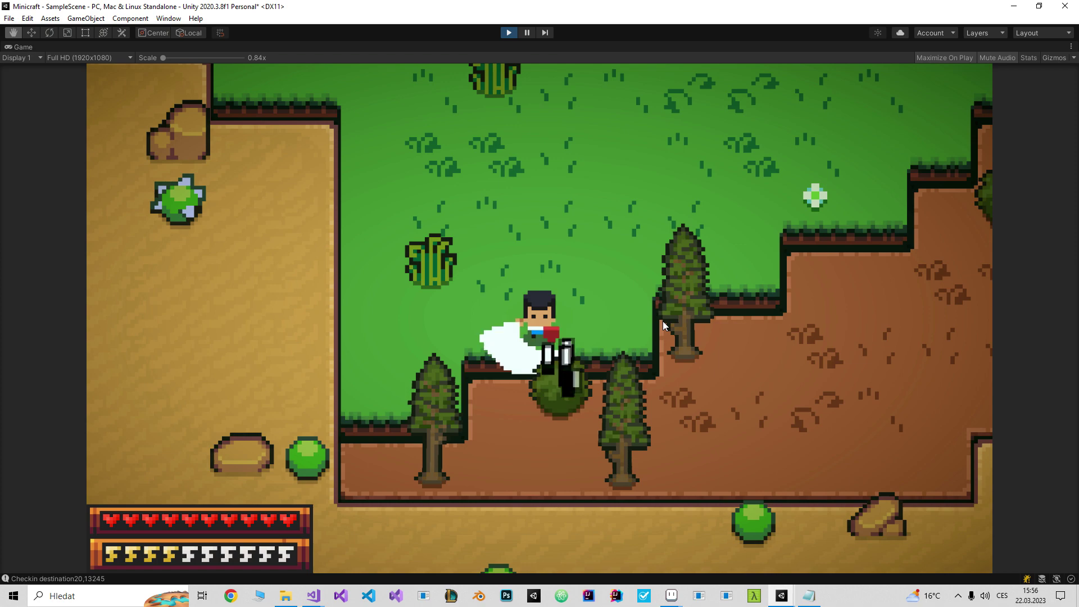
key(space)
key(space)
key(space)
key(s)
key(d)
key(w)
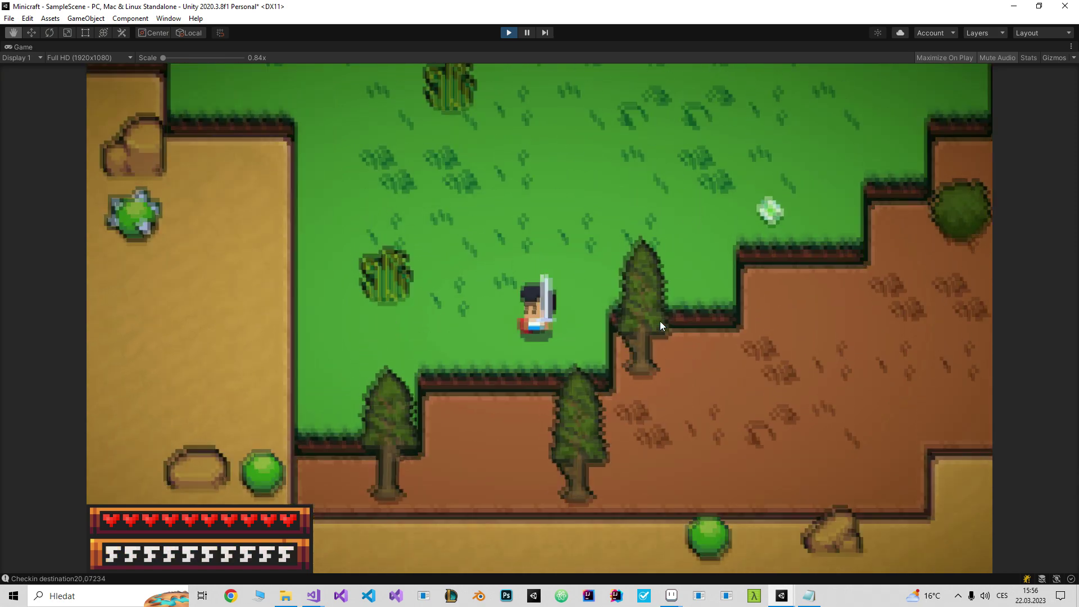
Look at the axe recipe in the game's crafting menu and craft the knife
key(e)
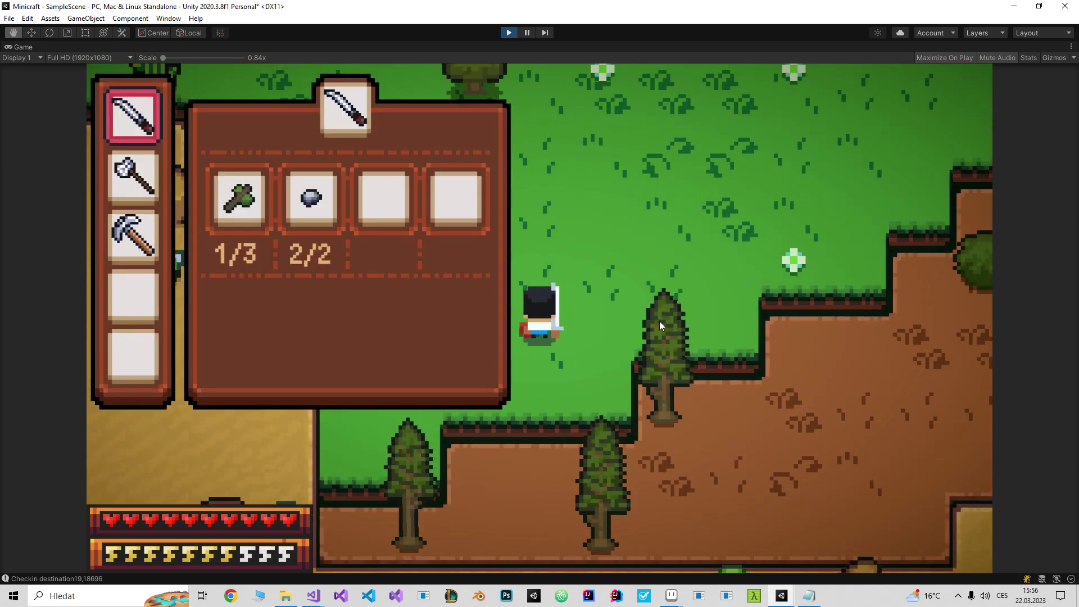
key(s)
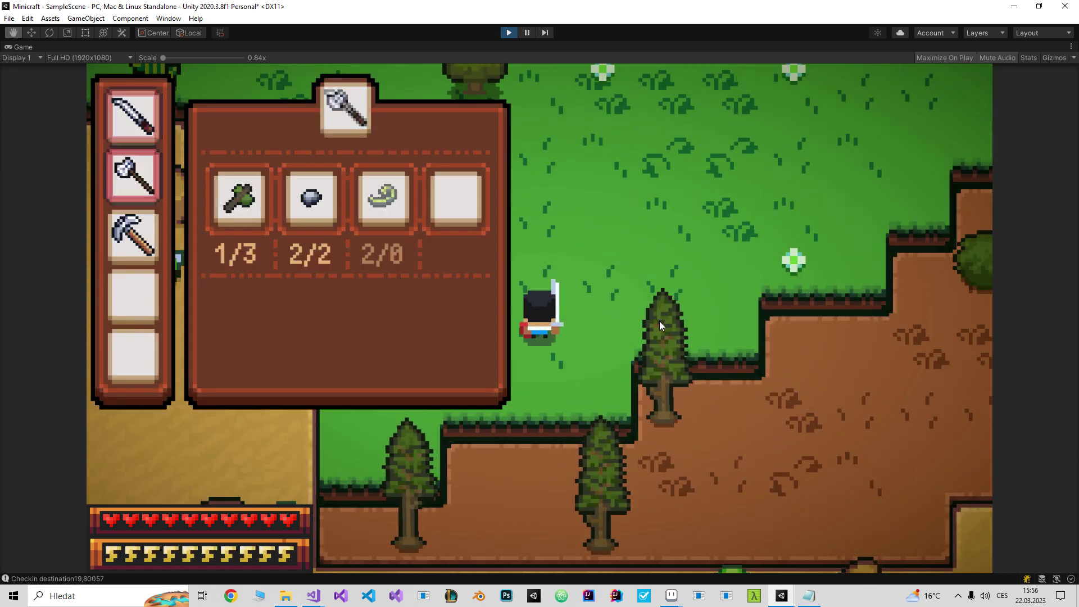
key(w)
key(space)
key(e)
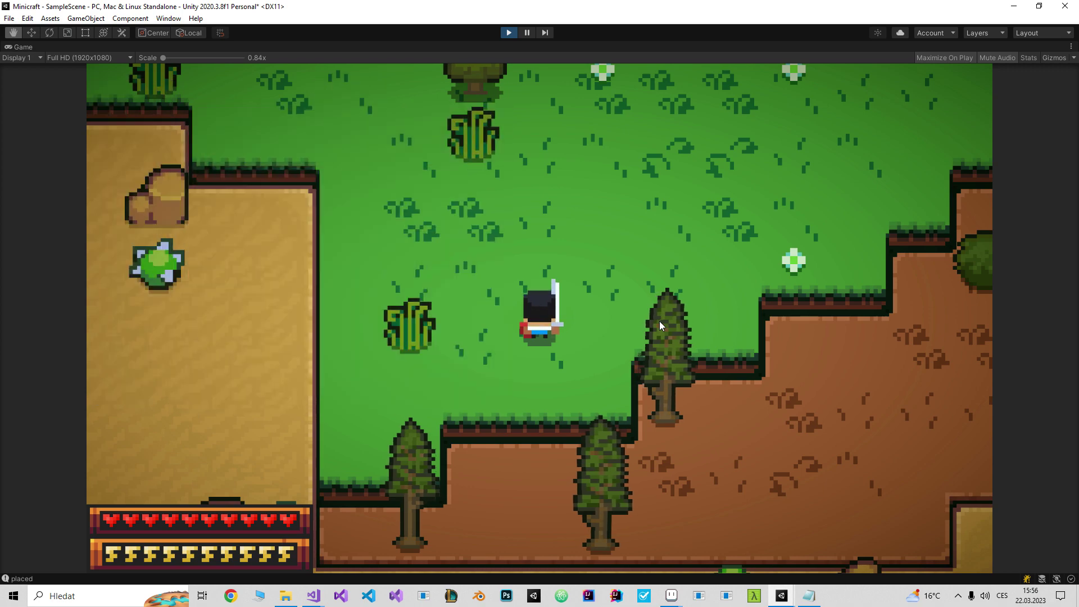
Equip the crafted knife from the game's inventory
key(i)
key(s)
key(s)
key(space)
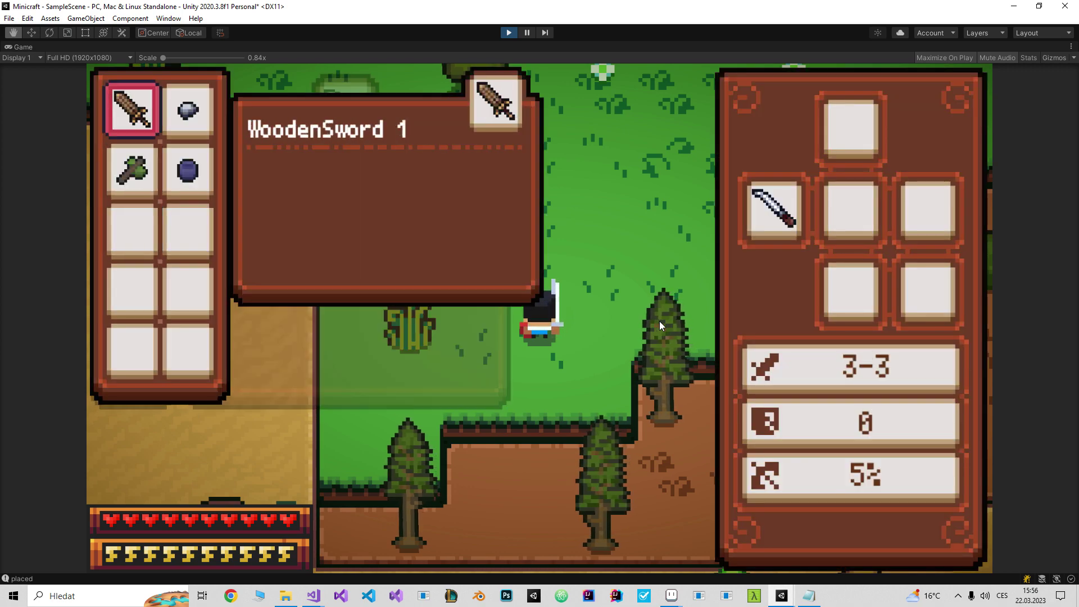
key(i)
Cut the two grass clumps below the apple tree and collect the dropped plant material
key(a)
key(space)
key(space)
key(space)
key(w)
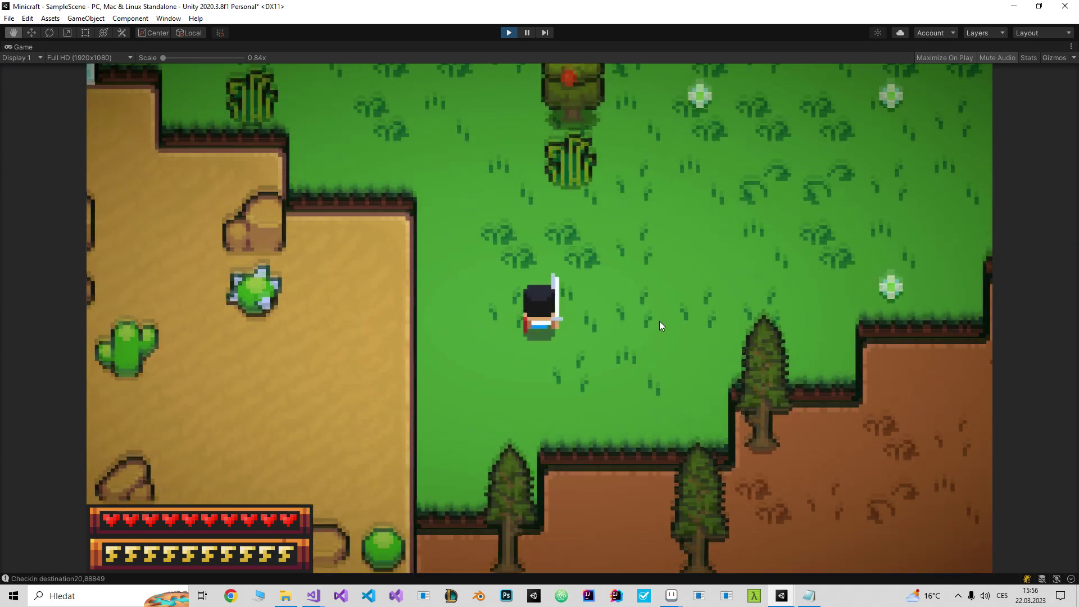
key(space)
Check the collected materials in the inventory and against the crafting recipes
key(i)
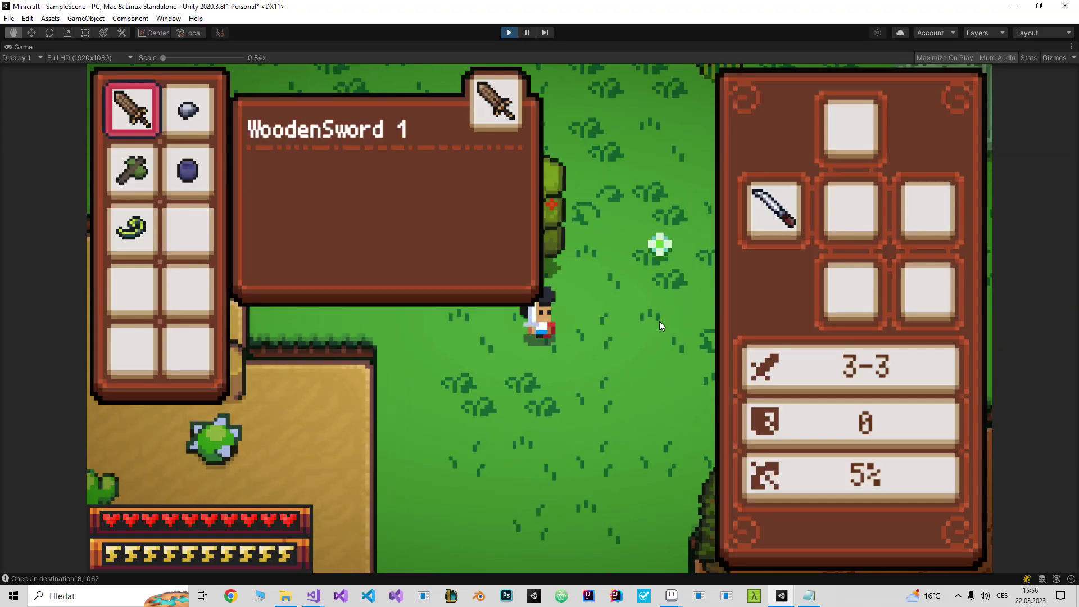
key(i)
key(e)
key(s)
key(e)
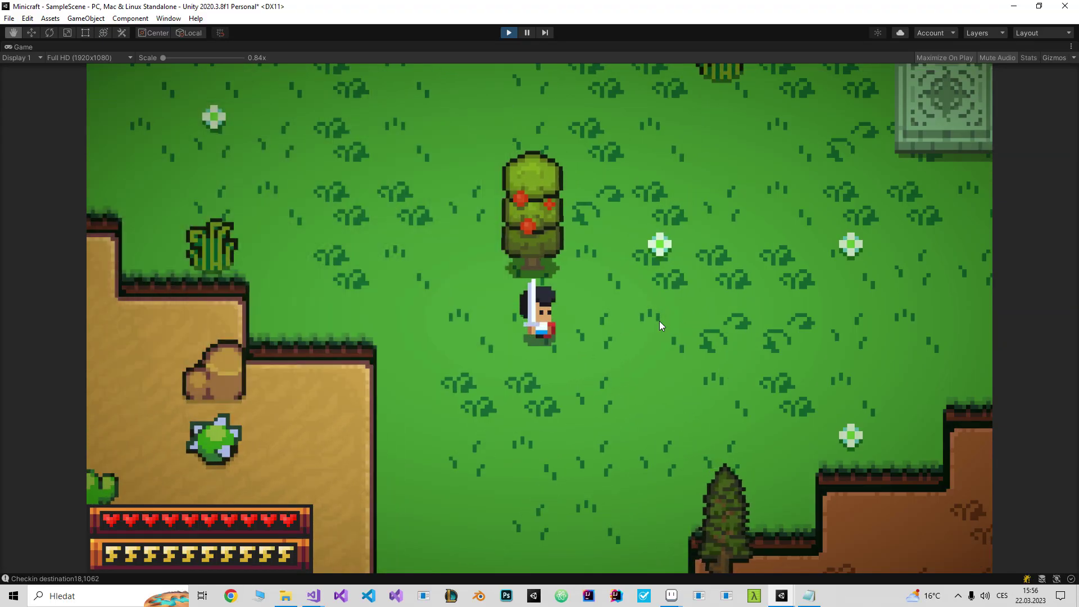
Break the boulder on the sand above the spiky green plant and collect the stones it drops
key(a)
key(s)
key(a)
key(space)
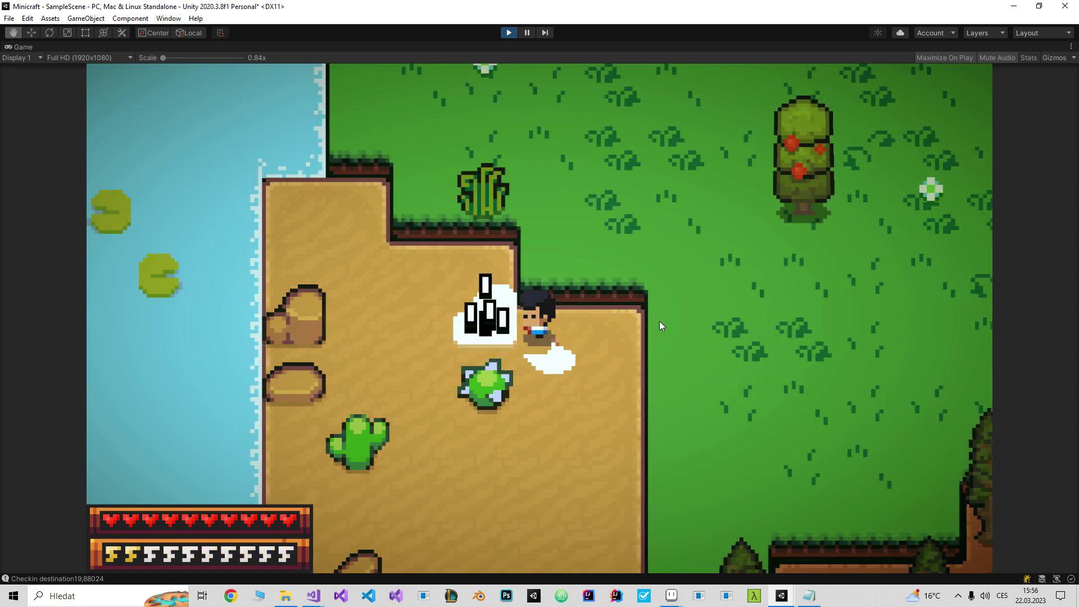
key(space)
key(space)
key(d)
key(a)
key(w)
key(s)
key(d)
key(a)
key(space)
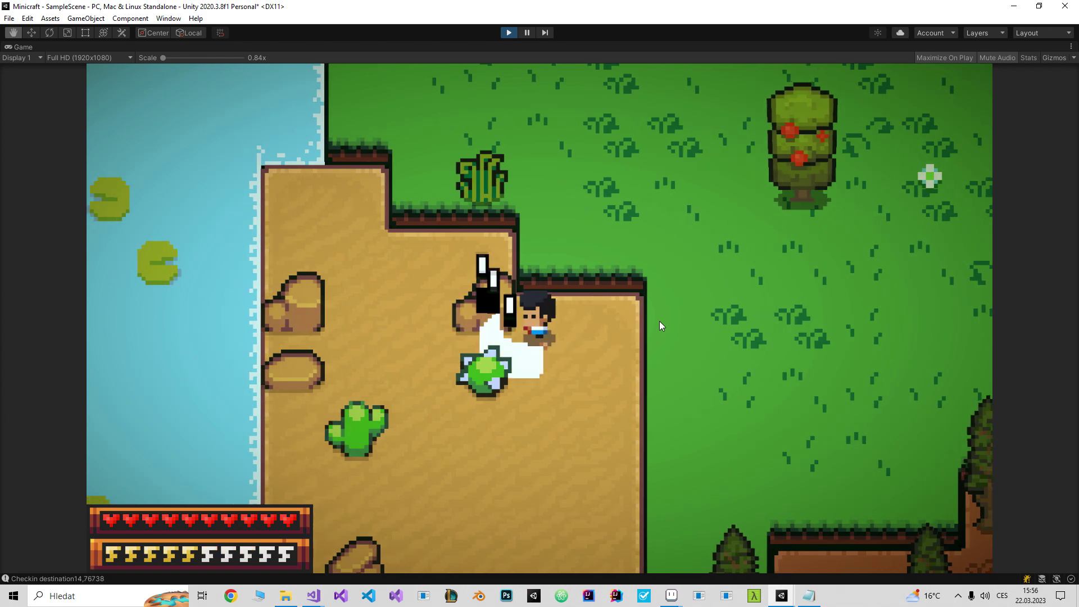
key(a)
key(w)
key(d)
Craft the axe in the game's crafting menu
key(c)
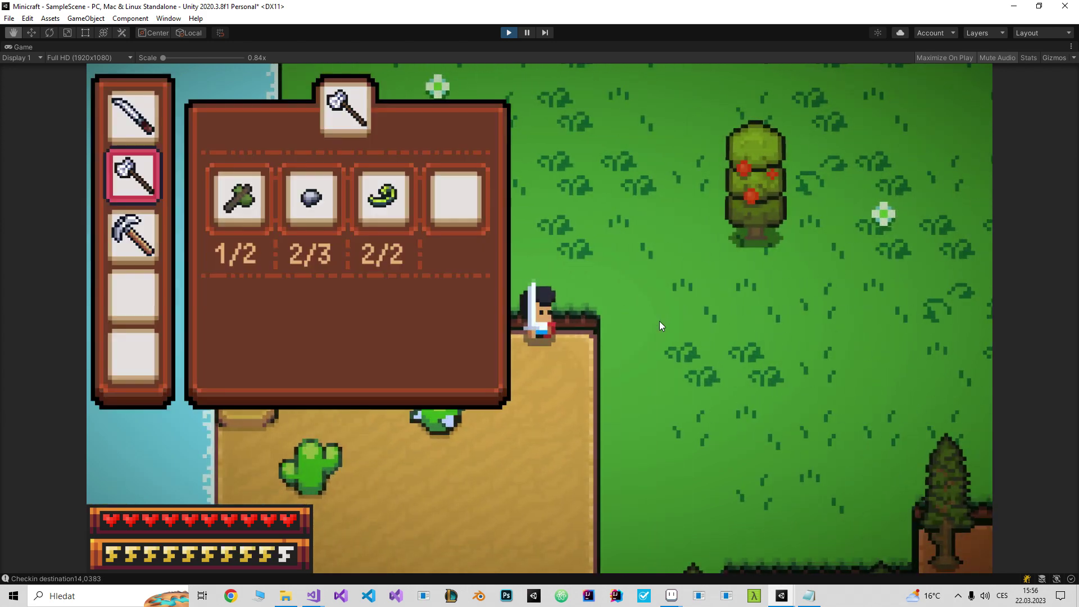
key(space)
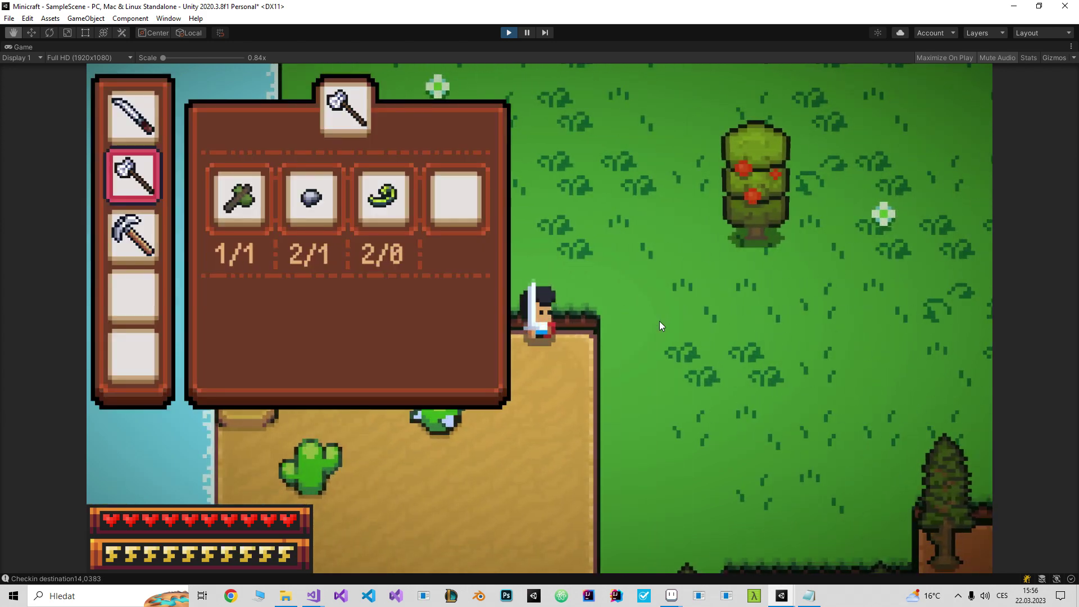
key(c)
Equip the crafted axe from the game's inventory in place of the knife
key(e)
key(s)
key(s)
key(d)
key(space)
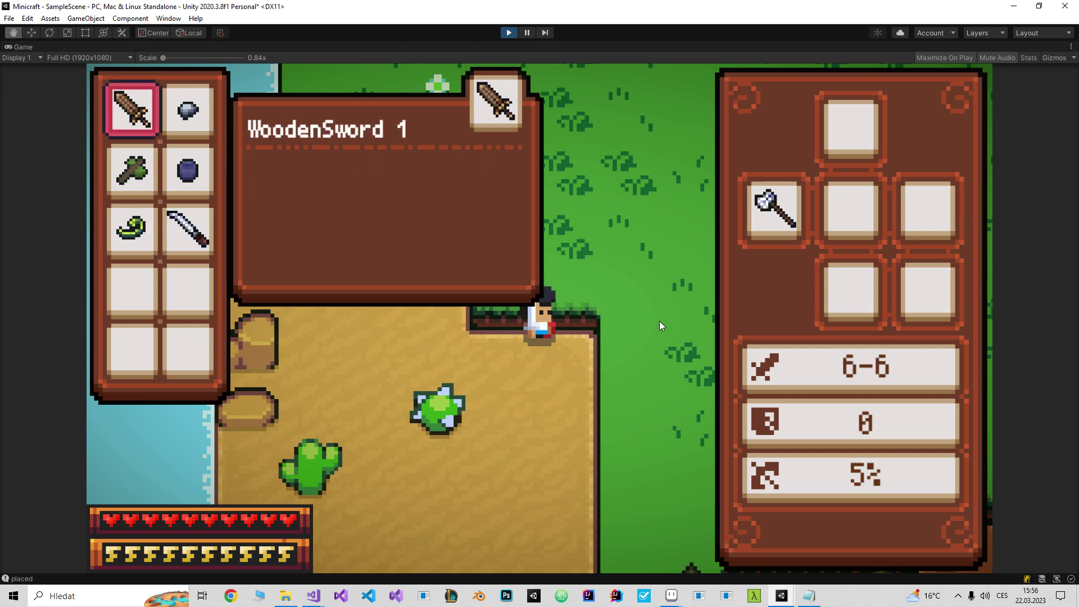
key(e)
Chop down the apple tree with the axe and collect its drops
key(d)
key(w)
key(space)
key(space)
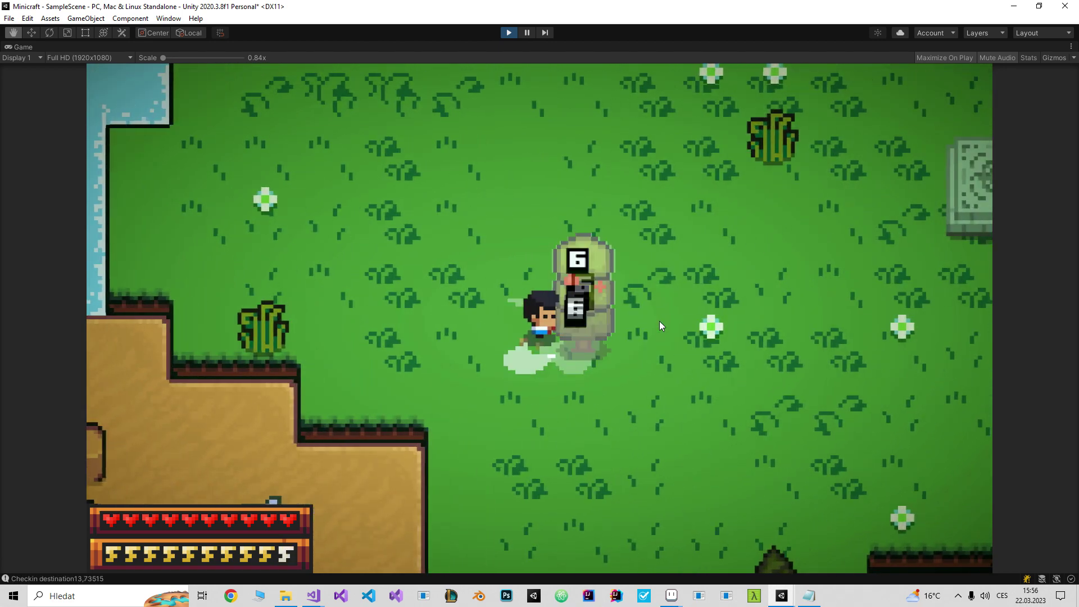
key(space)
key(space)
key(d)
key(w)
key(s)
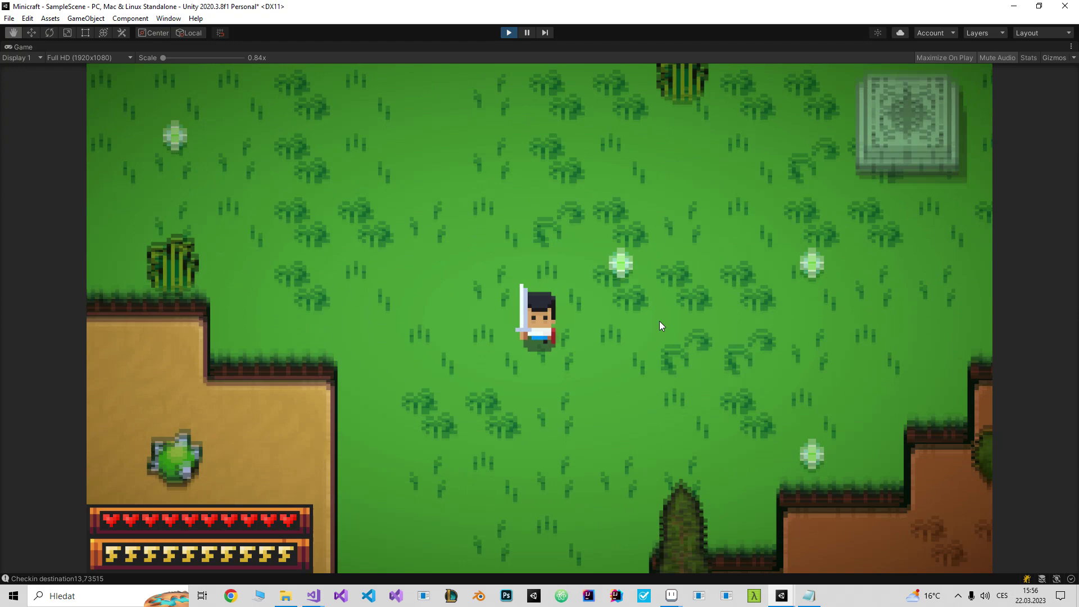
Craft the pickaxe in the game's crafting menu
key(e)
key(e)
key(c)
key(s)
key(s)
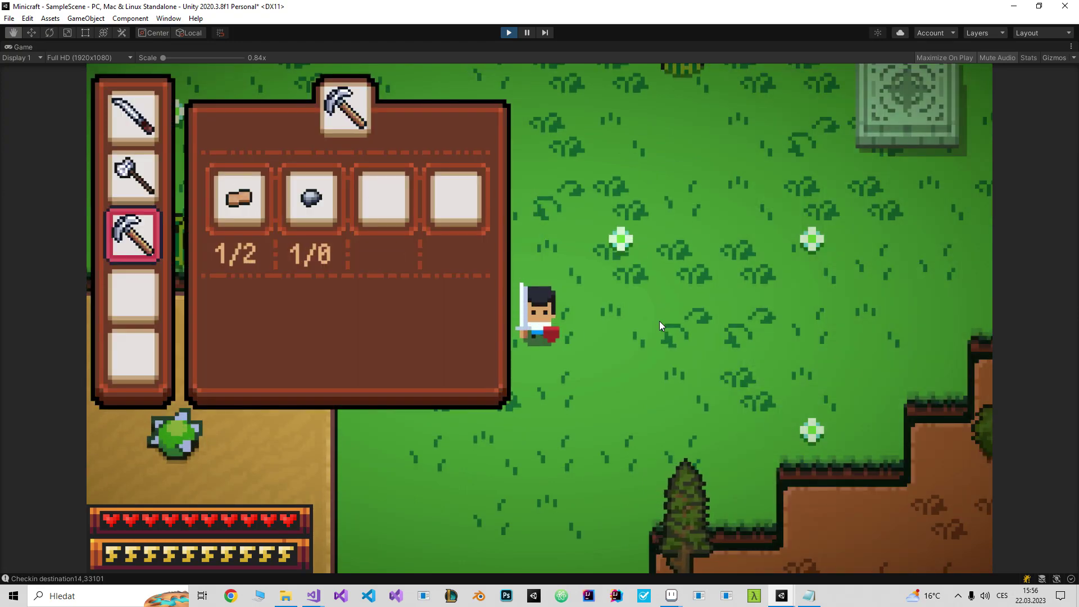
key(c)
Equip the crafted pickaxe from the game's inventory in place of the axe
key(i)
key(Return)
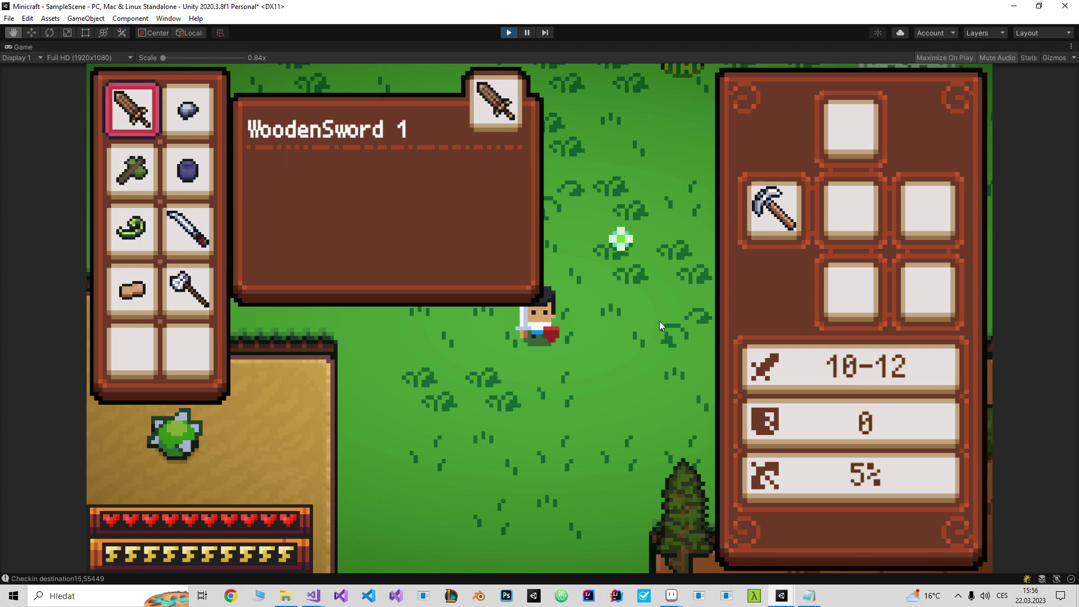
key(c)
key(c)
key(i)
Walk the player across the grass to the edge of the grey rock area
key(s)
key(d)
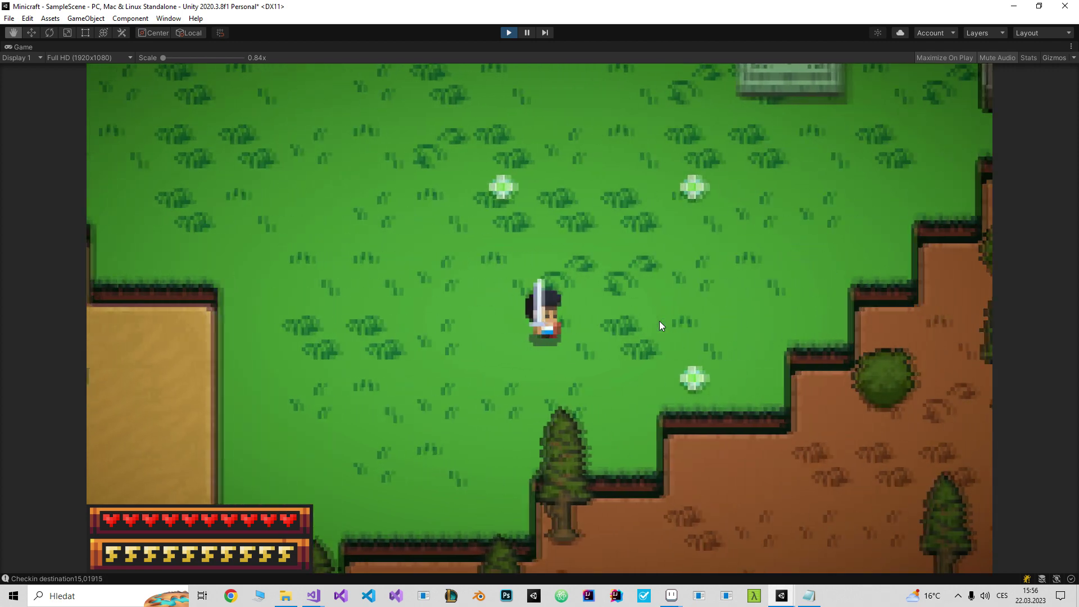
key(m)
key(m)
key(d)
key(w)
key(d)
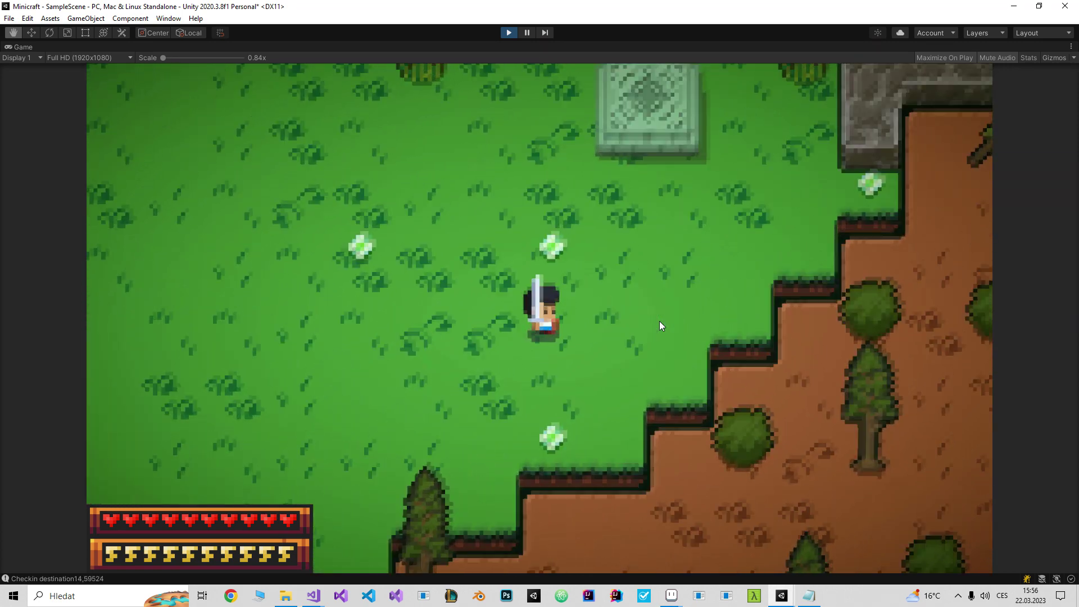
key(d)
key(w)
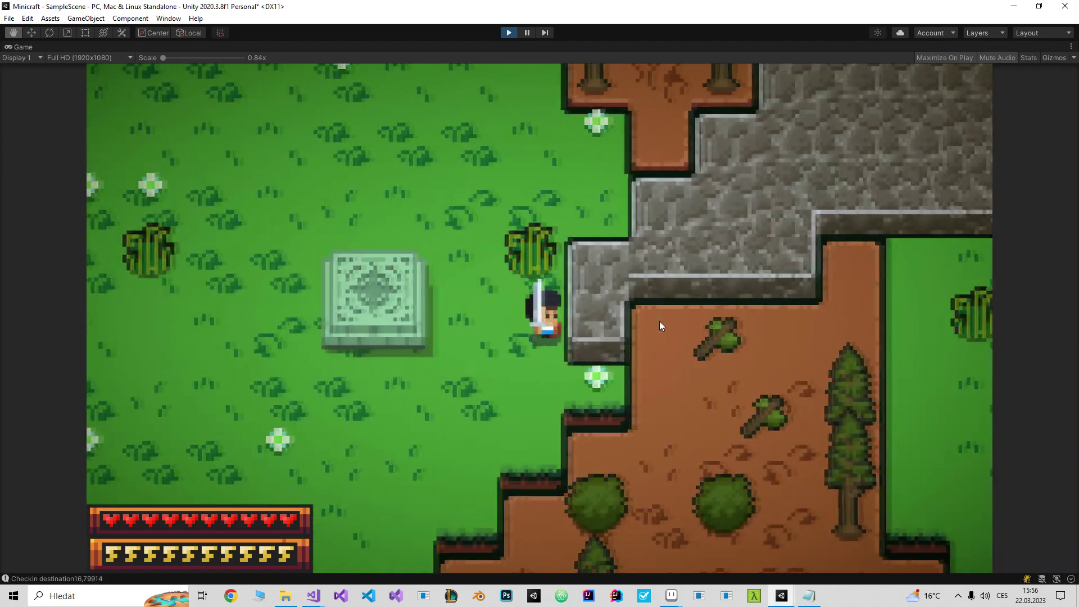
Mine several blocks along the edge of the grey rock area with the pickaxe
key(space)
key(w)
key(d)
key(space)
key(d)
key(space)
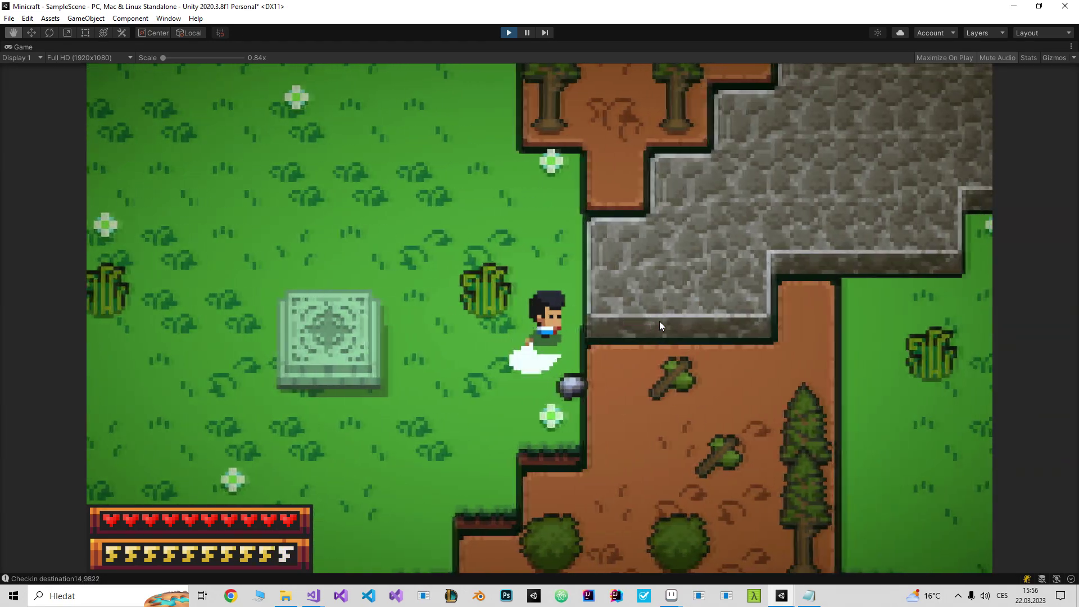
key(space)
key(s)
key(space)
key(w)
key(space)
Walk the player back onto the carved stone platform on the grass
key(a)
key(w)
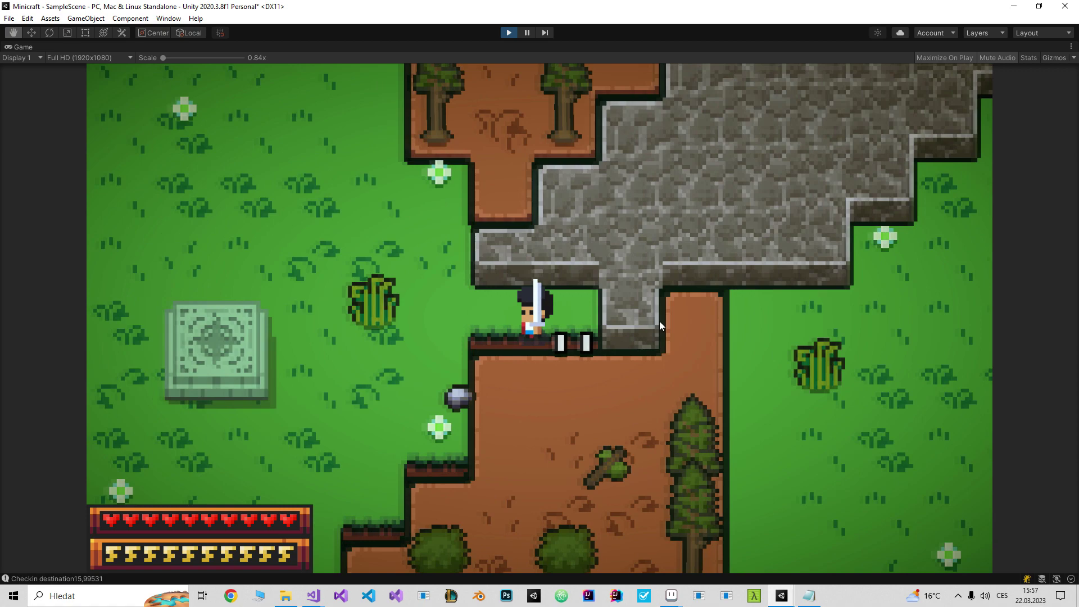
key(a)
key(s)
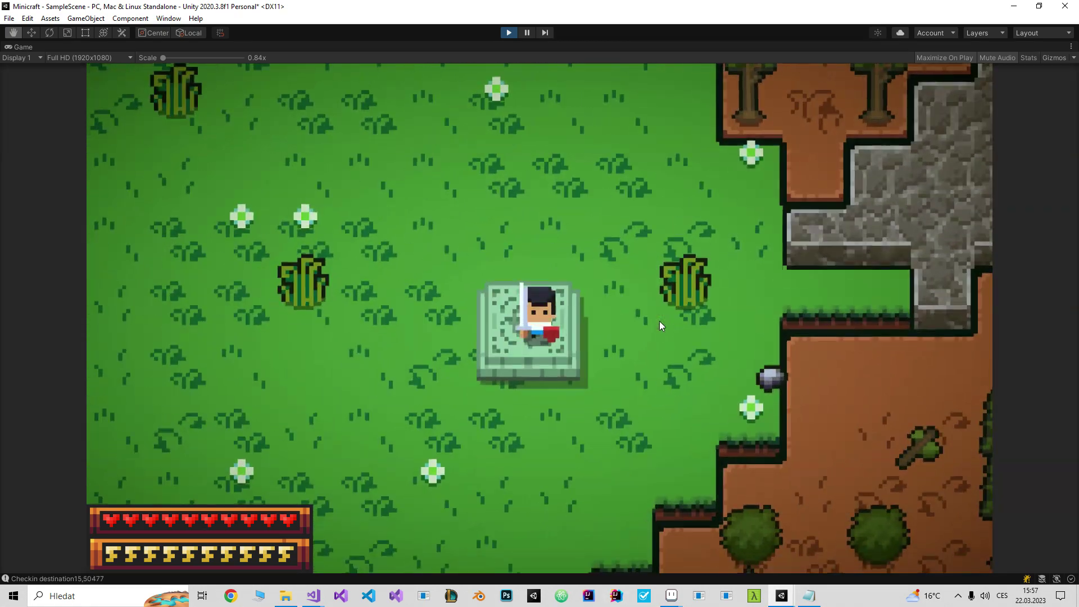